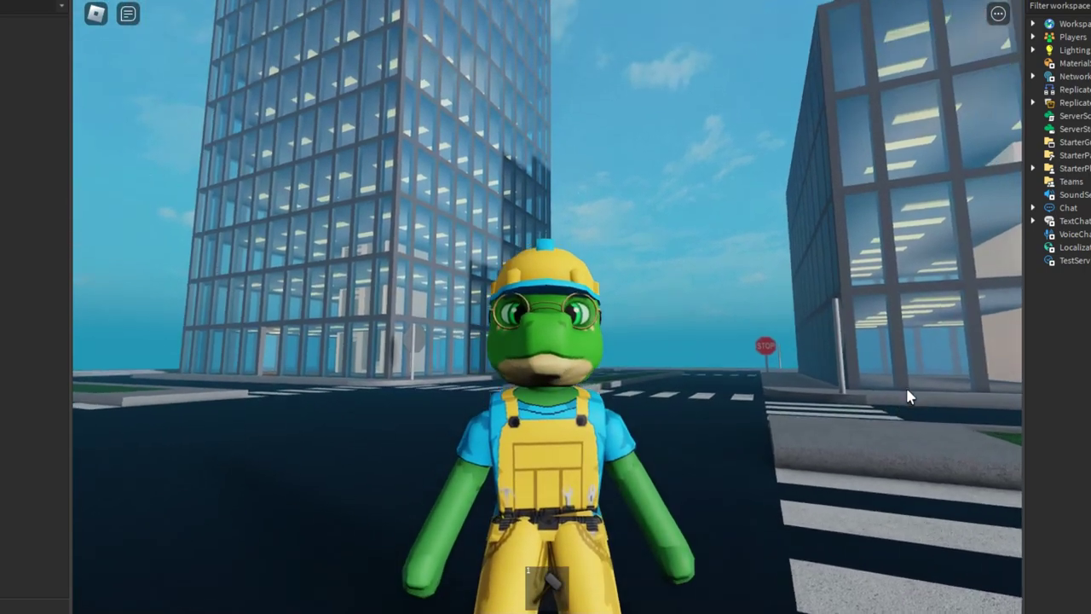
Walk the avatar around the road intersection to look over the crosswalks, red car, stop sign and glass office buildings
scroll(908, 391, "down", 2)
scroll(908, 390, "up", 3)
right_click_drag(908, 390, 908, 390)
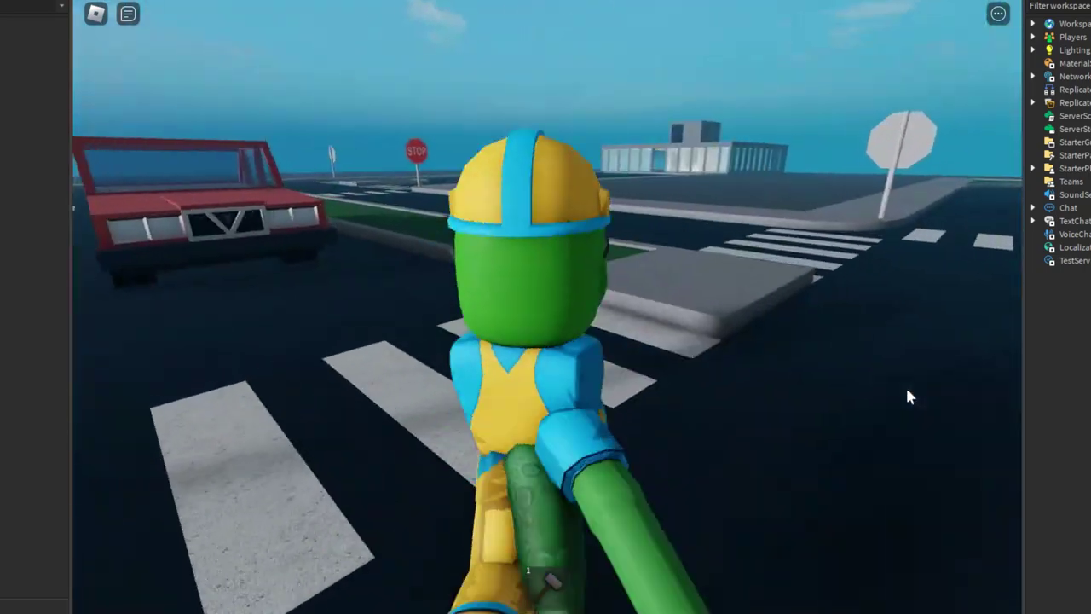
key("w")
scroll(802, 377, "down", 3)
right_click_drag(773, 344, 771, 339)
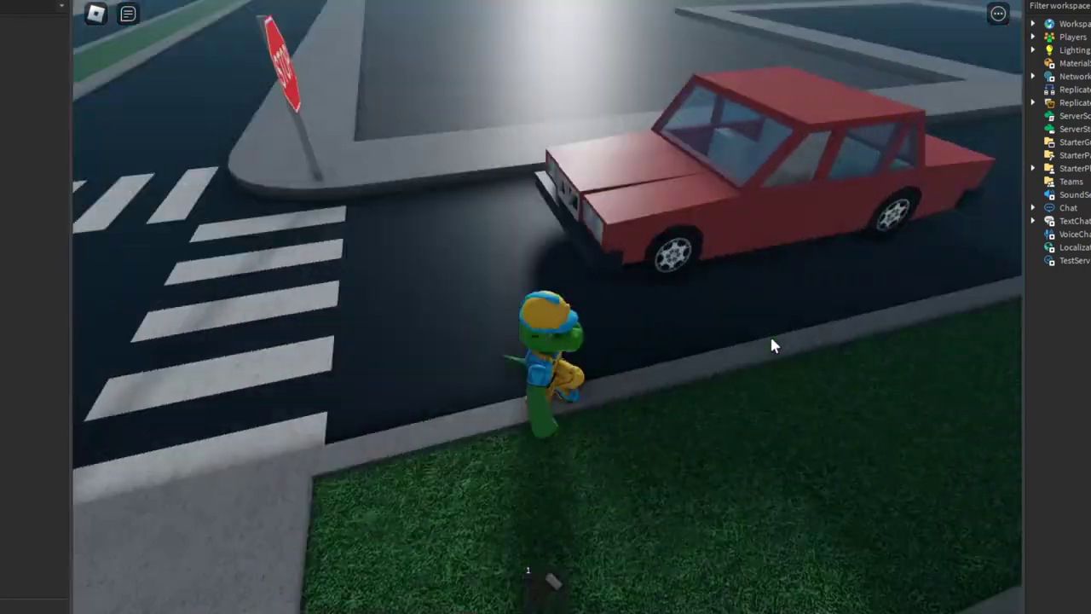
key("s")
scroll(770, 339, "up", 3)
scroll(770, 338, "down", 3)
key("w")
key("space")
key("w")
key("d")
key("s")
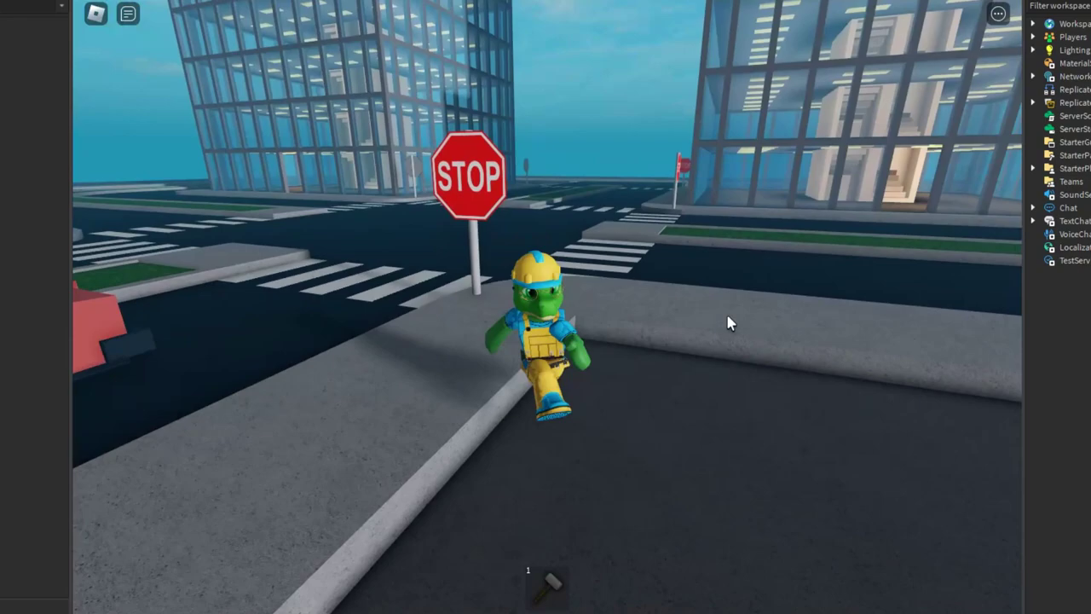
key("a")
key("s")
right_click_drag(645, 317, 646, 318)
key("w")
key("w")
right_click_drag(644, 279, 644, 278)
Examine the glass office buildings and four-way intersection of the custom city from the air
scroll(643, 279, "down", 4)
scroll(645, 287, "down", 10)
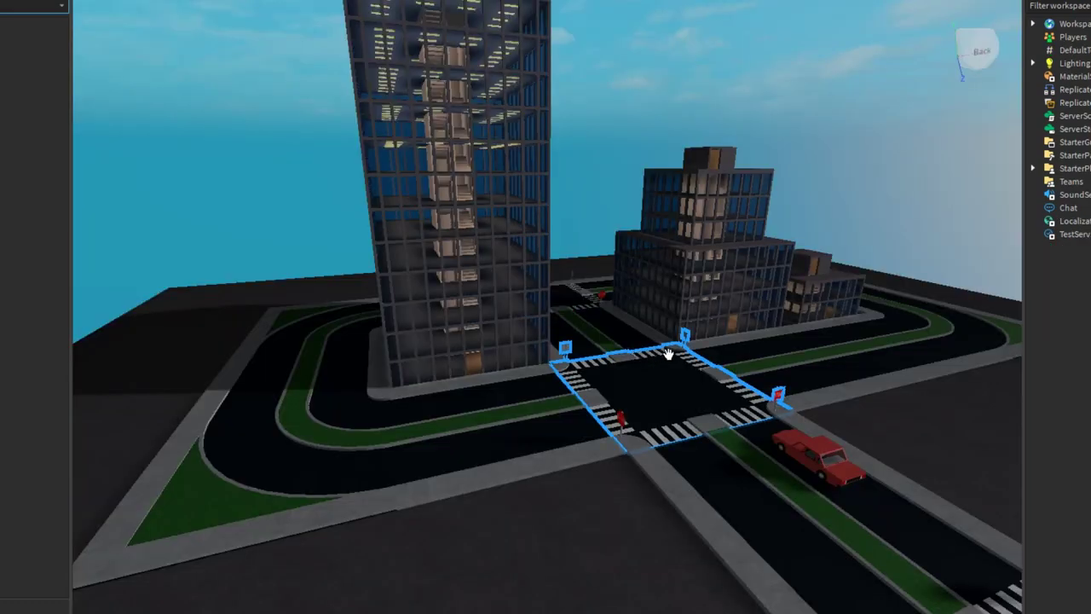
key("w")
right_click_drag(739, 308, 668, 304)
key("w")
key("d")
key("a")
scroll(739, 304, "down", 3)
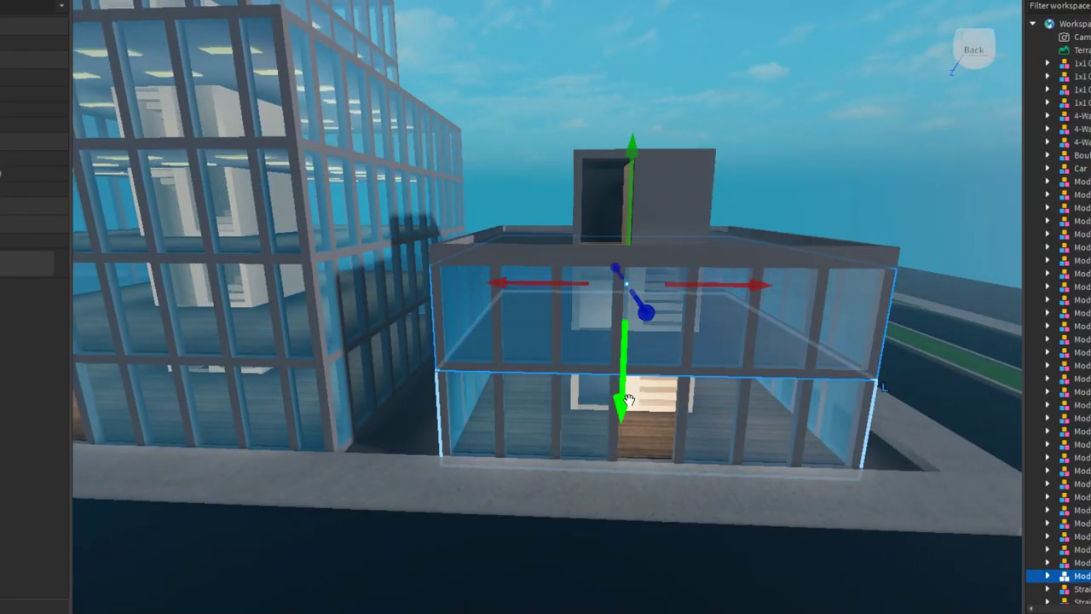
Try to move the selected floor of the small glass office building upward, and undo the recent changes
left_click_drag(620, 362, 627, 182)
key("ctrl+z")
key("ctrl+z")
key("ctrl+z")
key("ctrl+z")
key("ctrl+z")
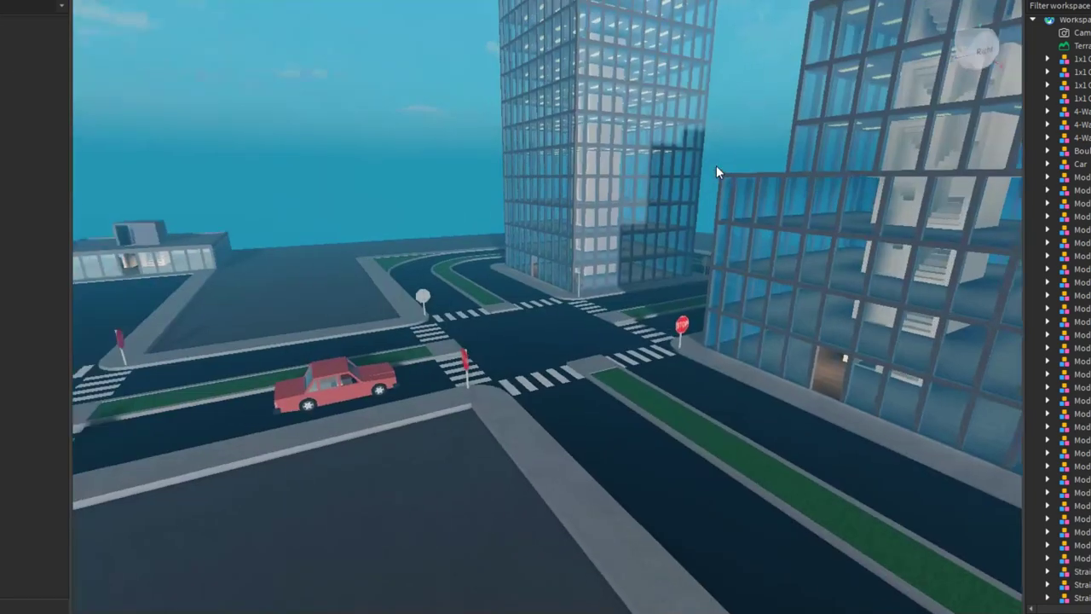
Examine the single-storey glass building at the end of the road from outside and inside, including its staircase
key("w")
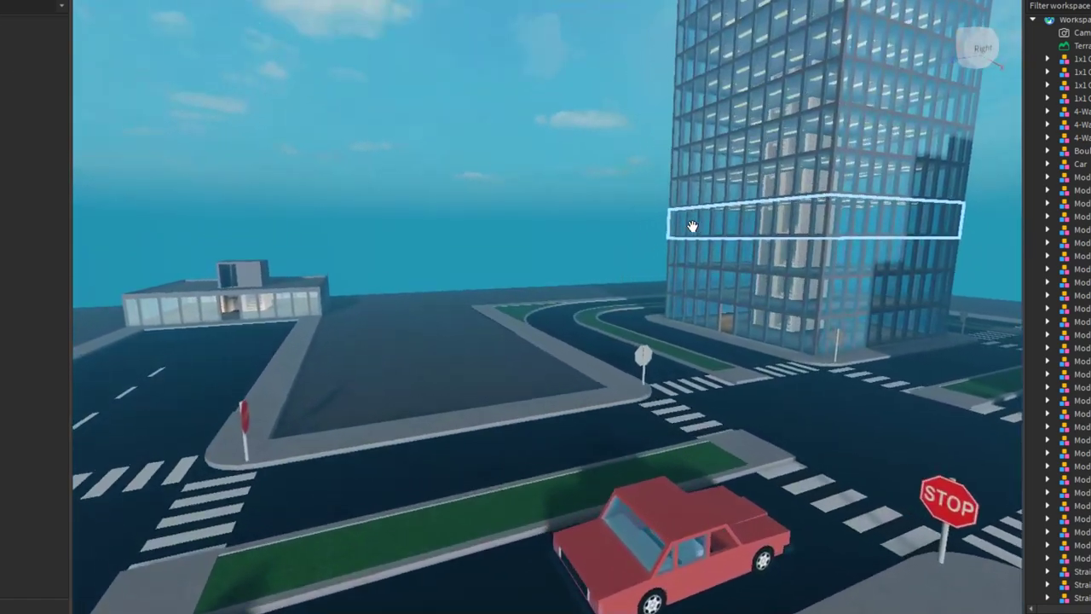
key("a")
right_click_drag(693, 226, 692, 226)
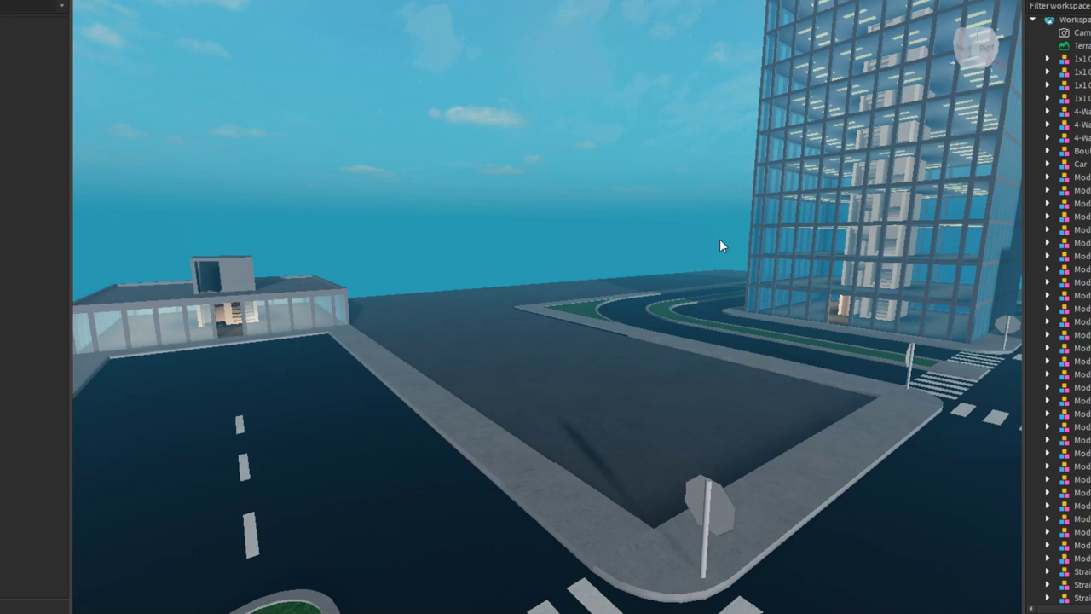
right_click_drag(593, 177, 594, 177)
key("a")
key("w")
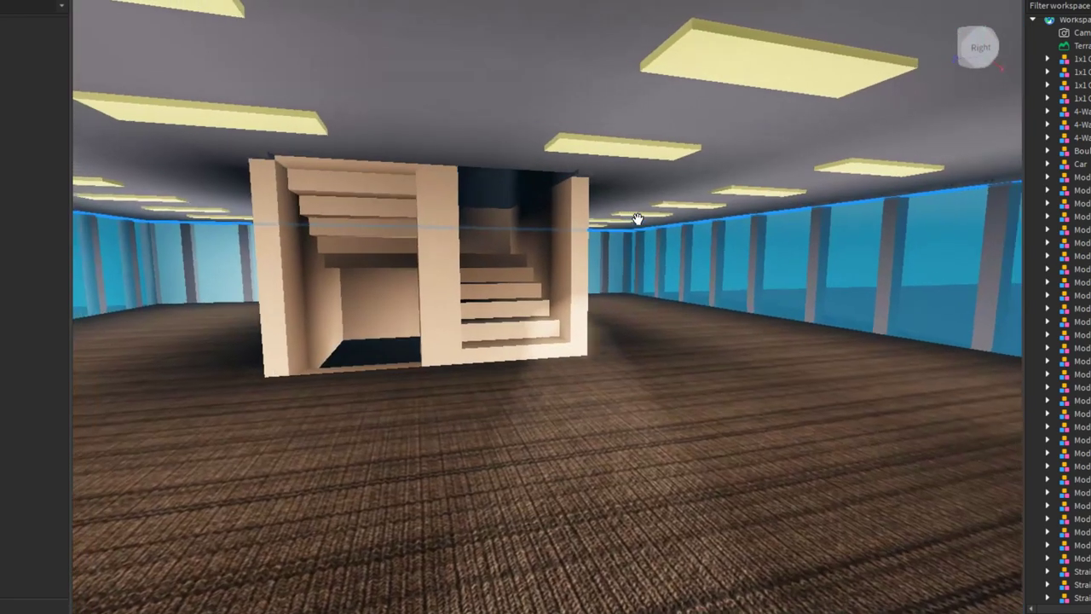
key("s")
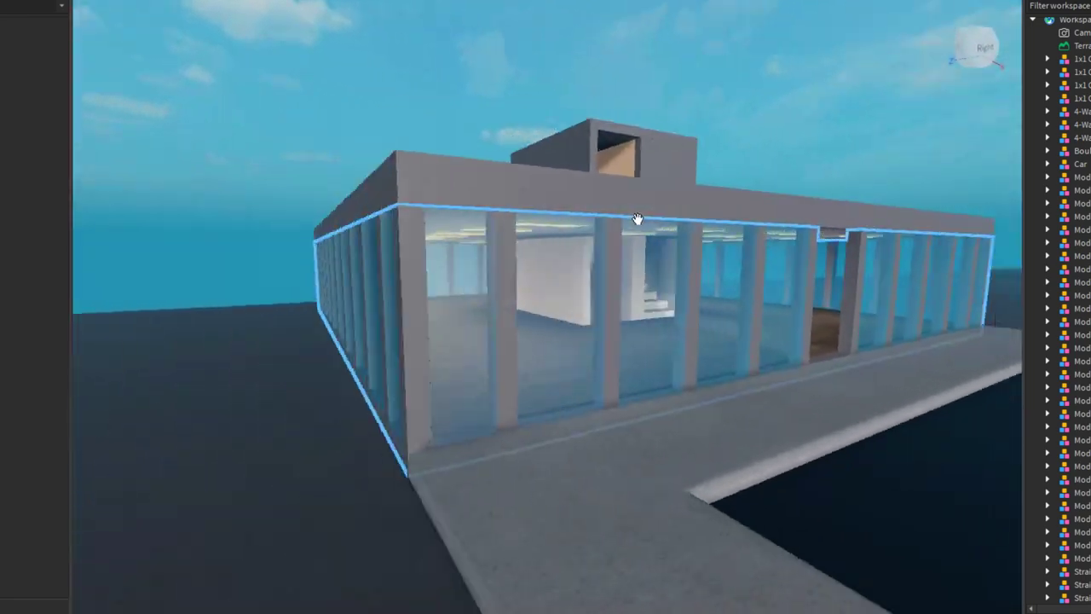
key("w")
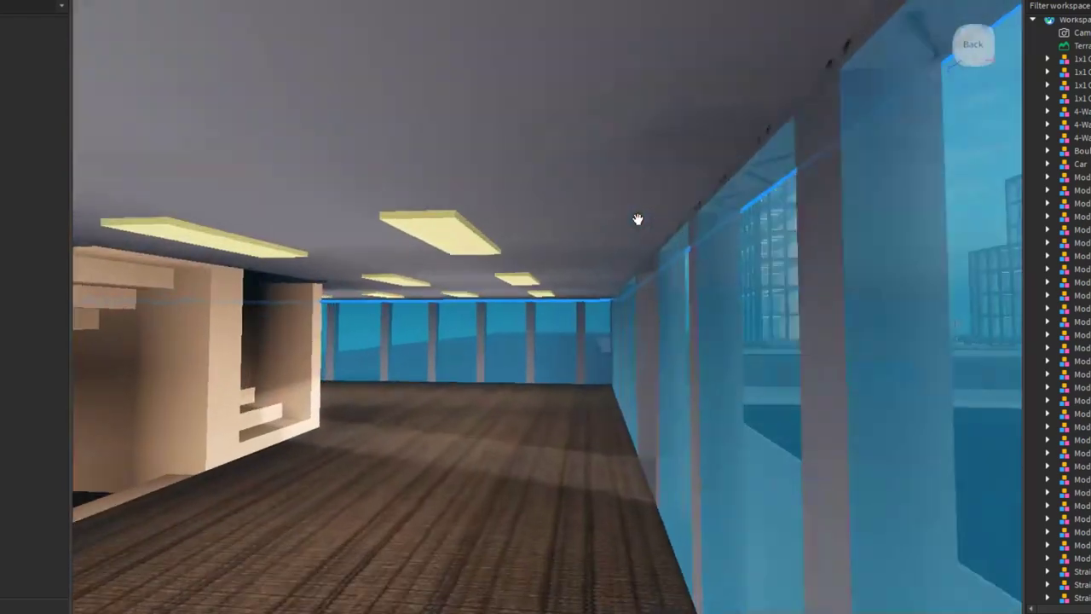
key("w")
right_click_drag(637, 220, 685, 282)
key("s")
key("d")
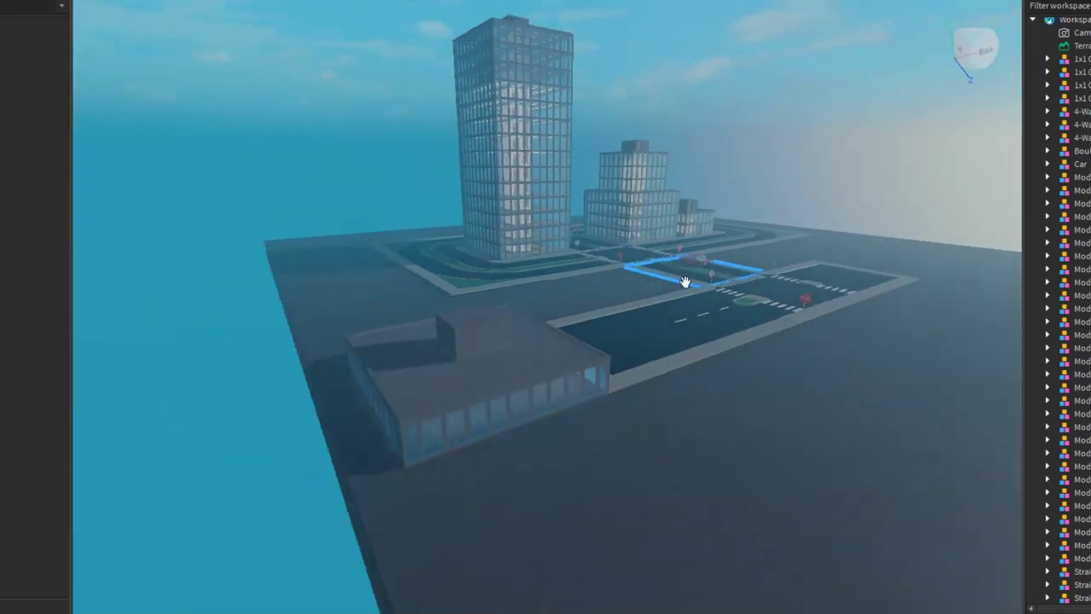
Survey the whole custom city from a distance, including its road network, office towers and empty lots
scroll(687, 282, "down", 2)
key("d")
scroll(755, 273, "up", 5)
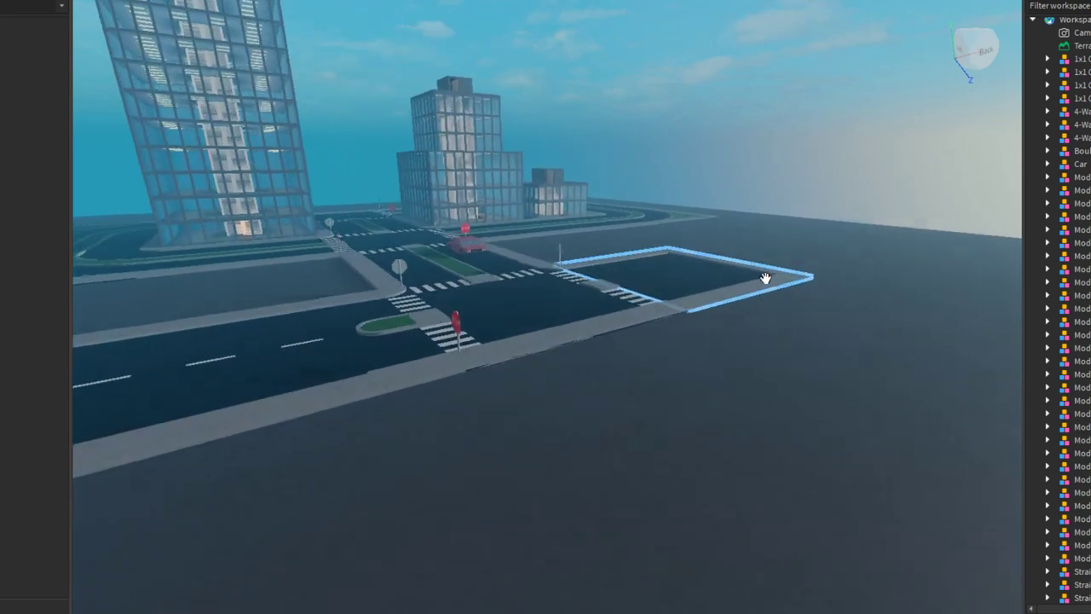
key("w")
right_click_drag(765, 279, 764, 281)
key("d")
key("s")
right_click_drag(738, 404, 738, 404)
right_click_drag(768, 313, 767, 313)
key("d")
key("s")
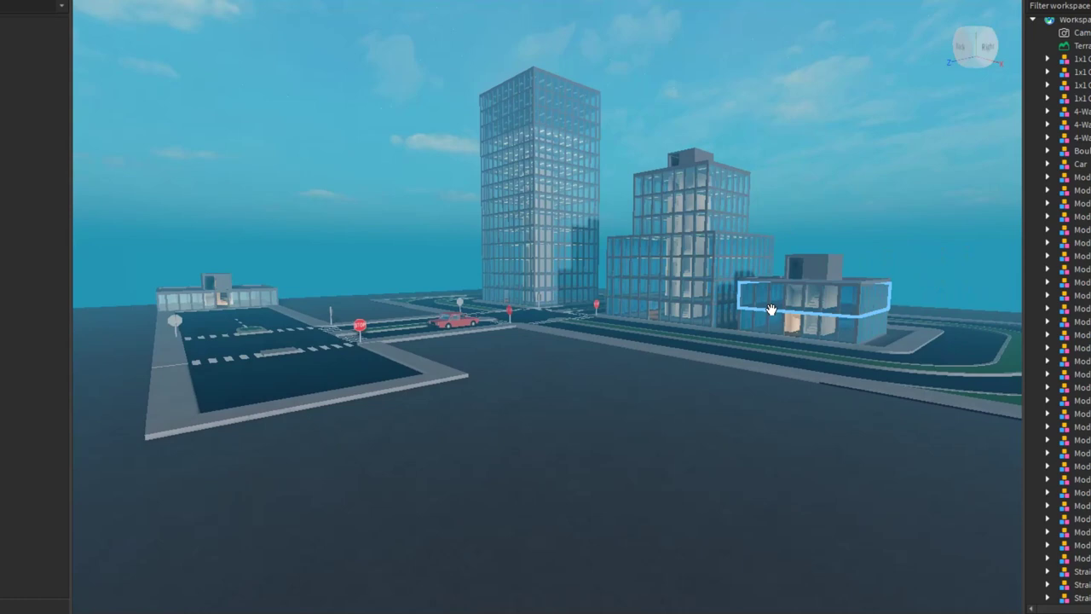
scroll(770, 309, "down", 3)
key("w")
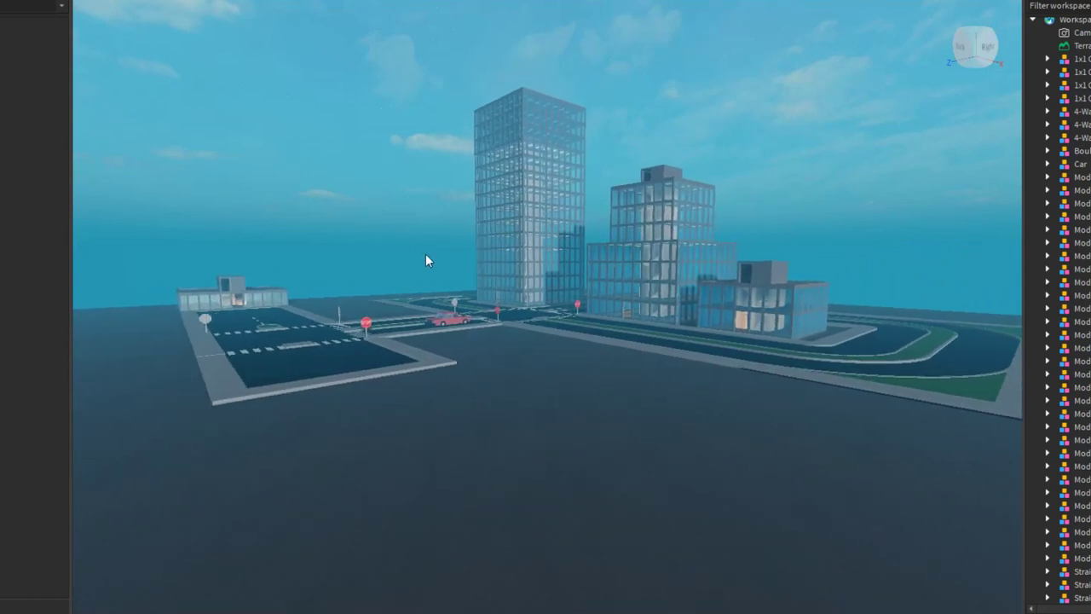
key("s")
key("d")
right_click_drag(540, 297, 540, 298)
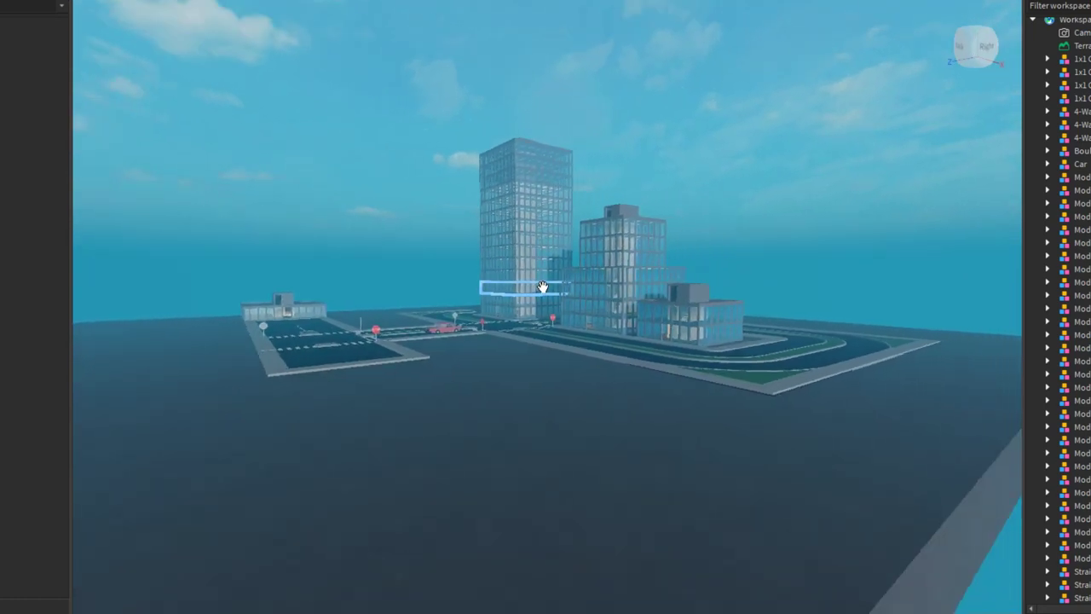
scroll(545, 285, "up", 1)
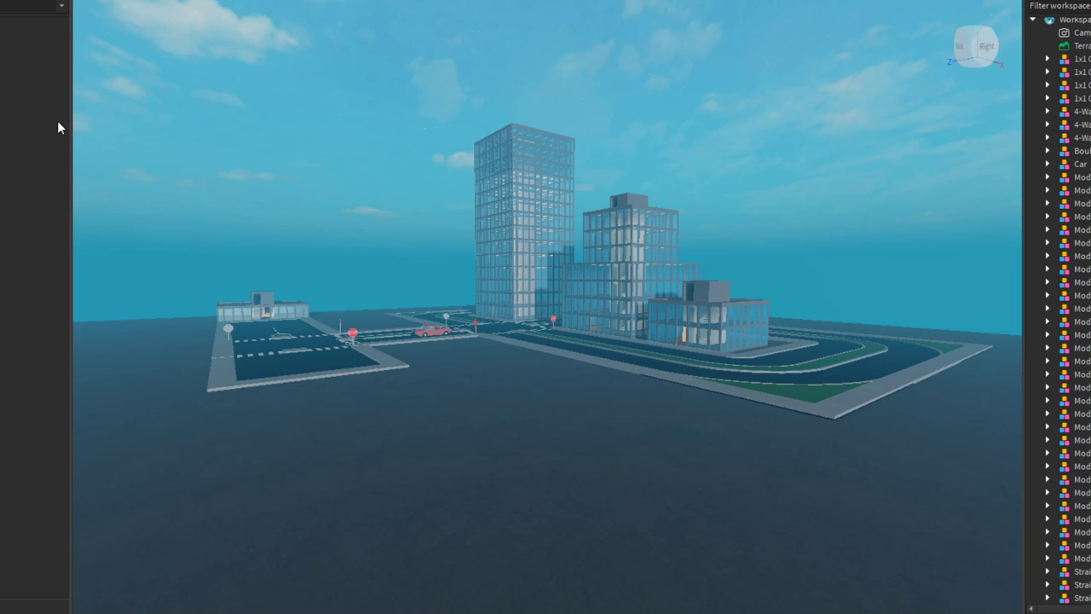
Open the City Template place and look across its streets toward the Modular Building Kit sign
key("alt+f")
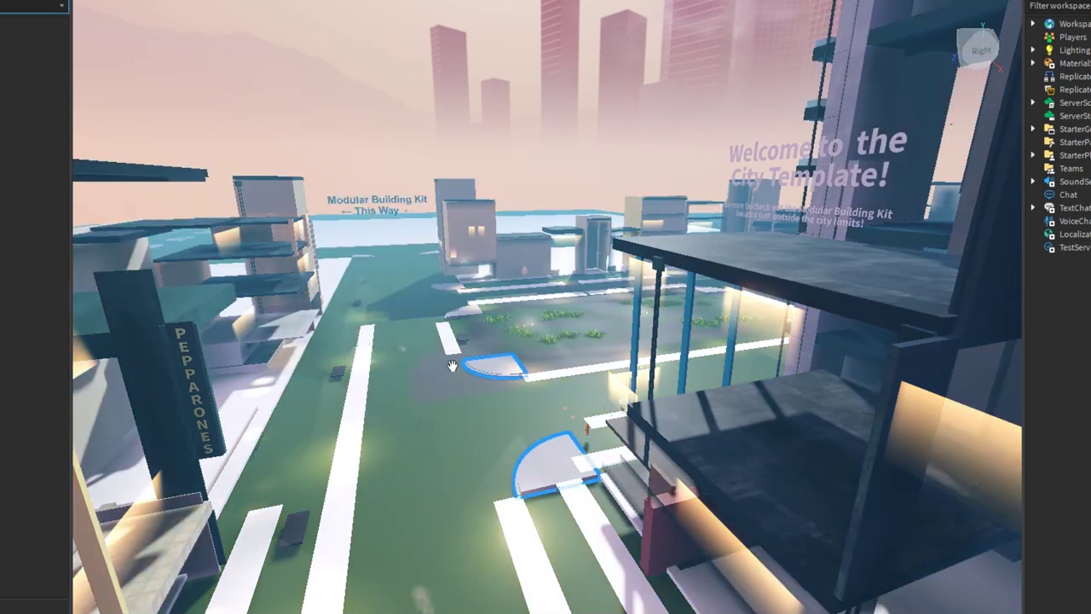
key("s")
right_click_drag(453, 367, 456, 365)
key("w")
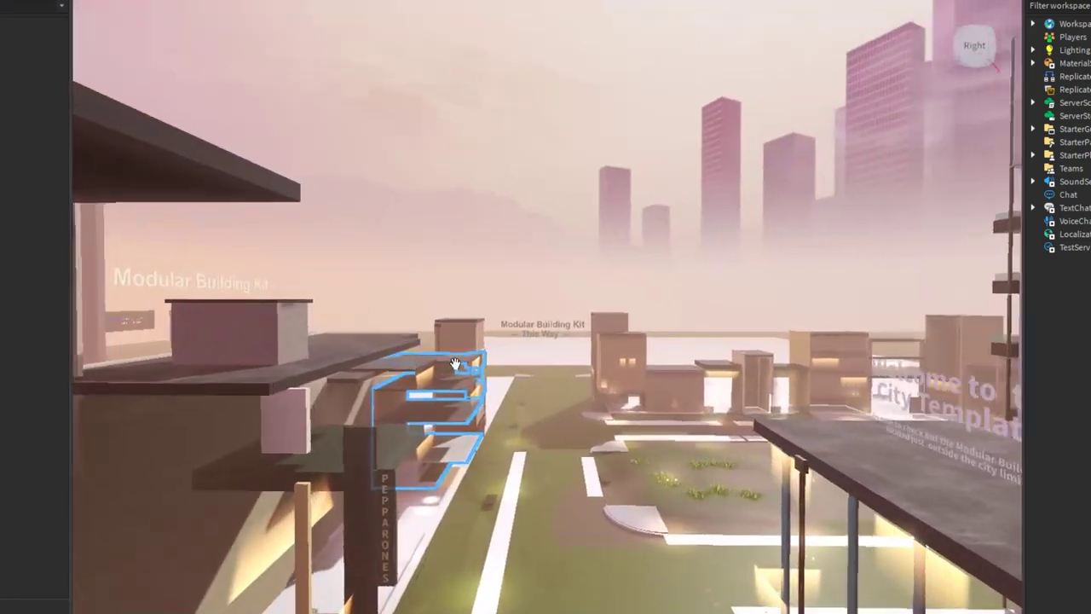
key("w")
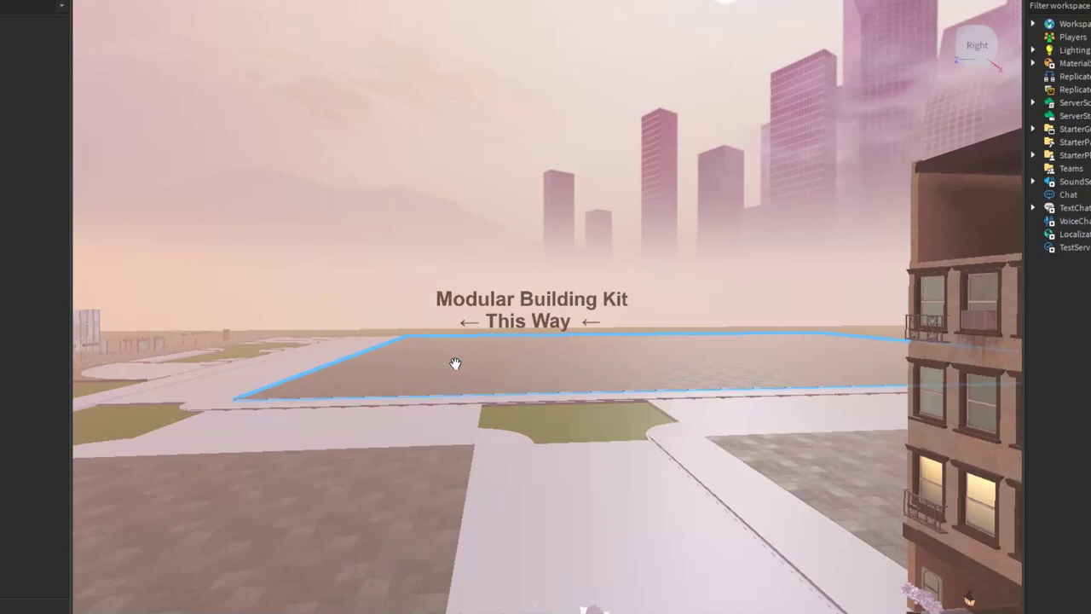
right_click_drag(455, 361, 455, 370)
key("w")
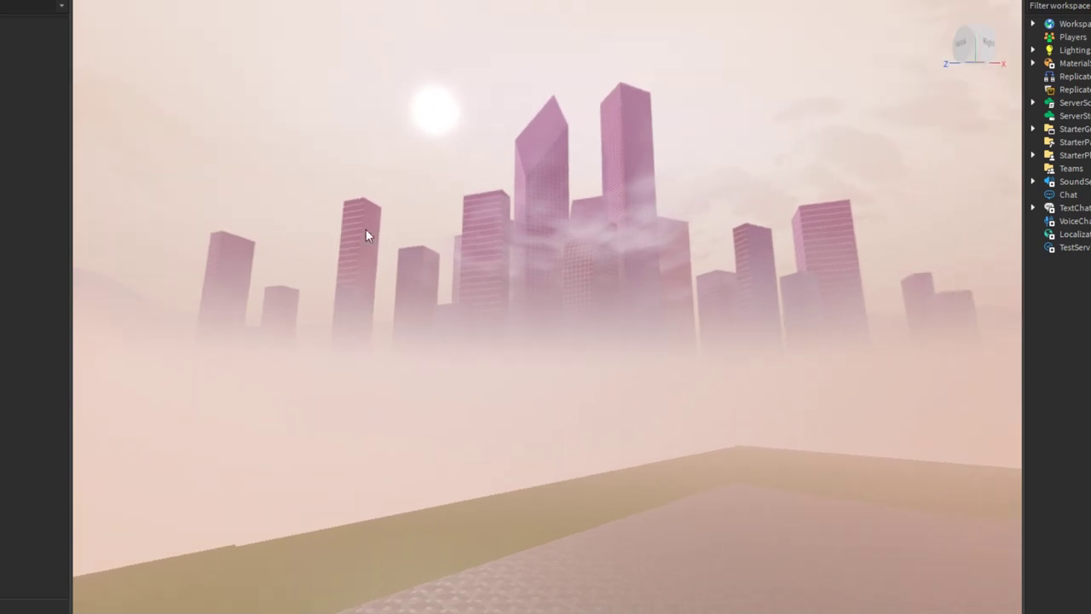
Examine the template's distant skyline, tree-filled park and surrounding street blocks
right_click_drag(516, 243, 470, 255)
key("w")
right_click_drag(609, 237, 608, 239)
key("w")
key("w")
key("w")
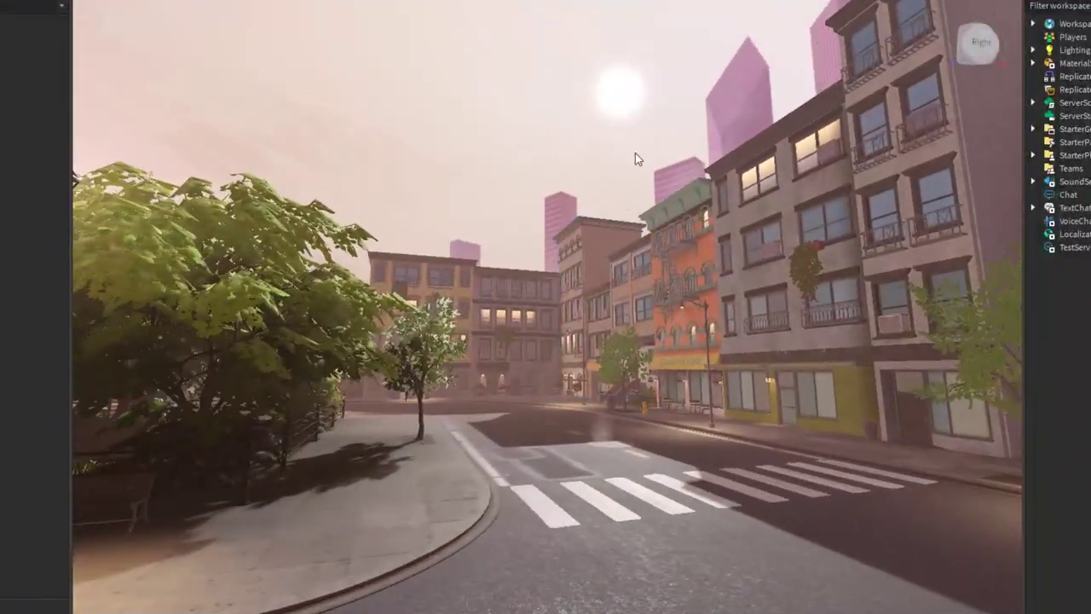
right_click_drag(635, 154, 640, 160)
right_click_drag(605, 213, 606, 213)
key("w")
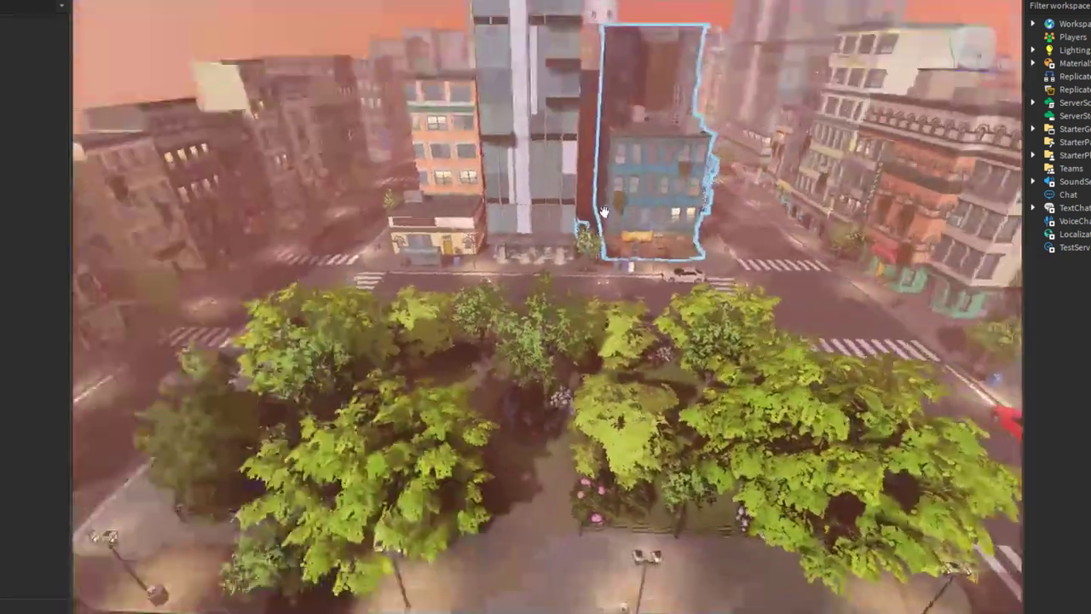
right_click_drag(604, 213, 604, 212)
key("w")
key("a")
key("w")
key("w")
key("s")
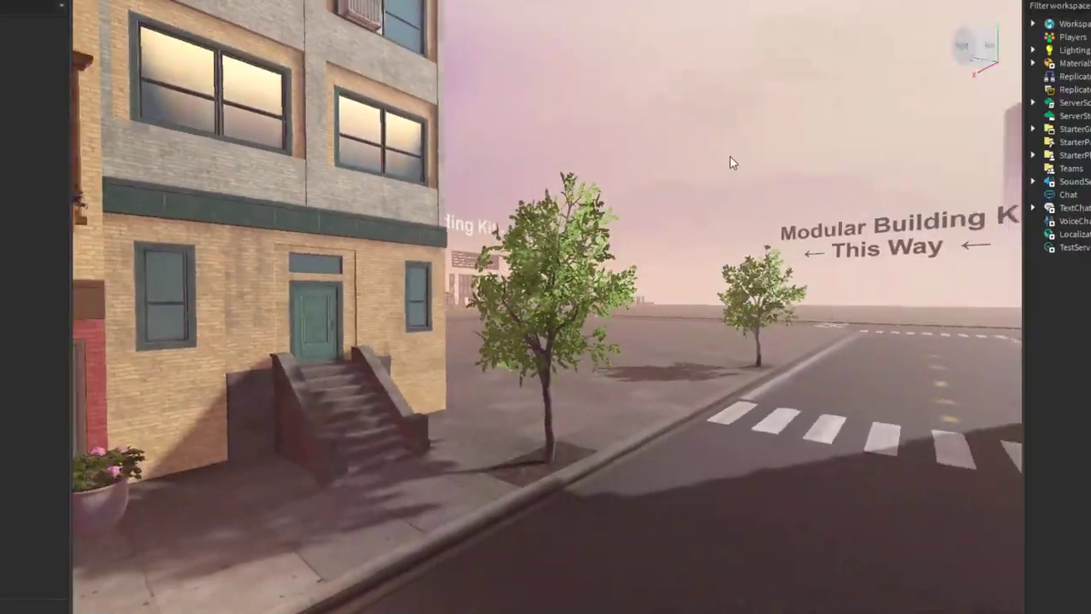
Examine the brick townhouse with the green door and the sidewalk tree in front of it
right_click_drag(729, 157, 729, 162)
scroll(731, 162, "up", 3)
key("d")
key("a")
key("s")
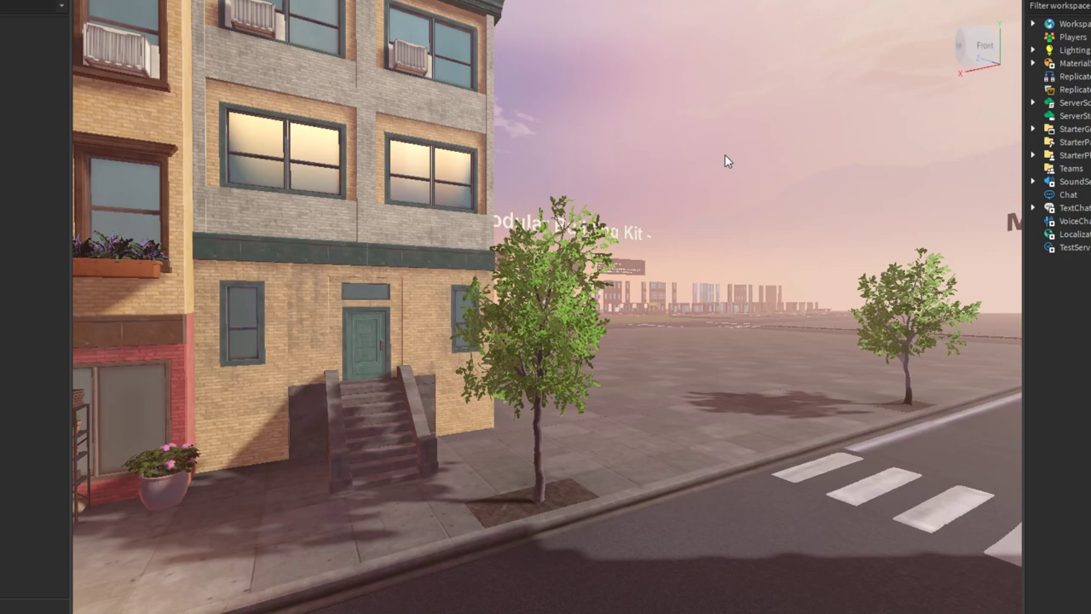
key("w")
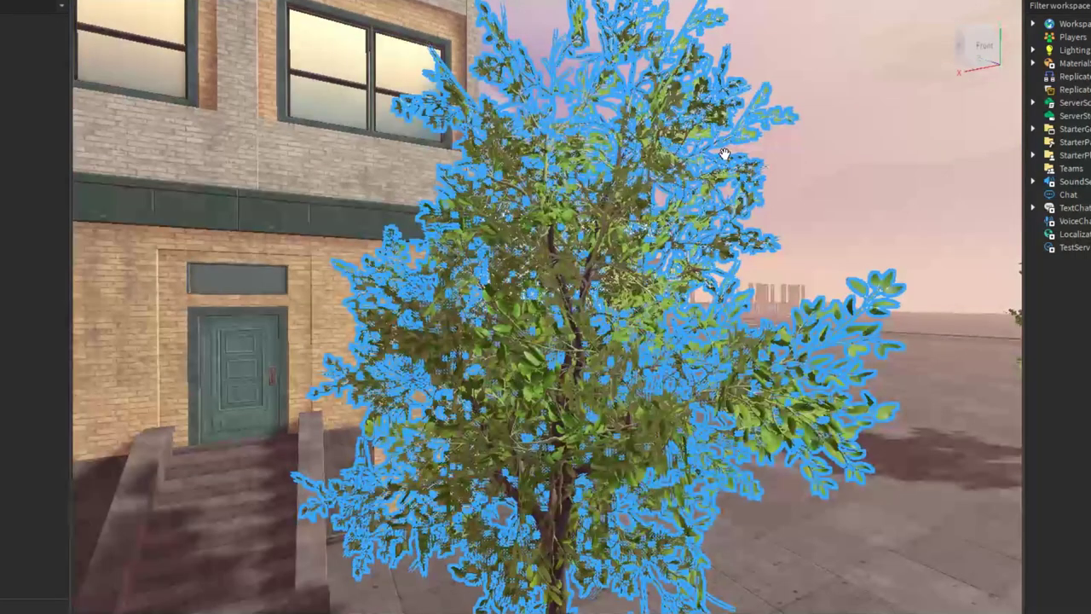
key("s")
right_click_drag(725, 155, 726, 160)
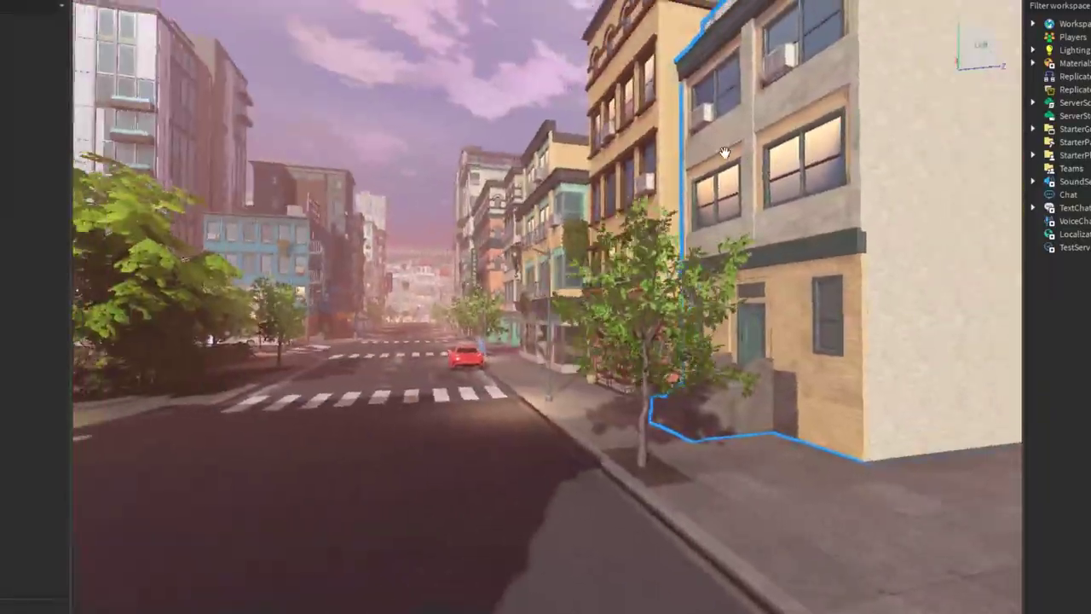
Examine the storefronts and facades along the street, from Fiona's Fleurs to the Pepparones building and its neighbours
key("w")
right_click_drag(725, 152, 639, 197)
key("s")
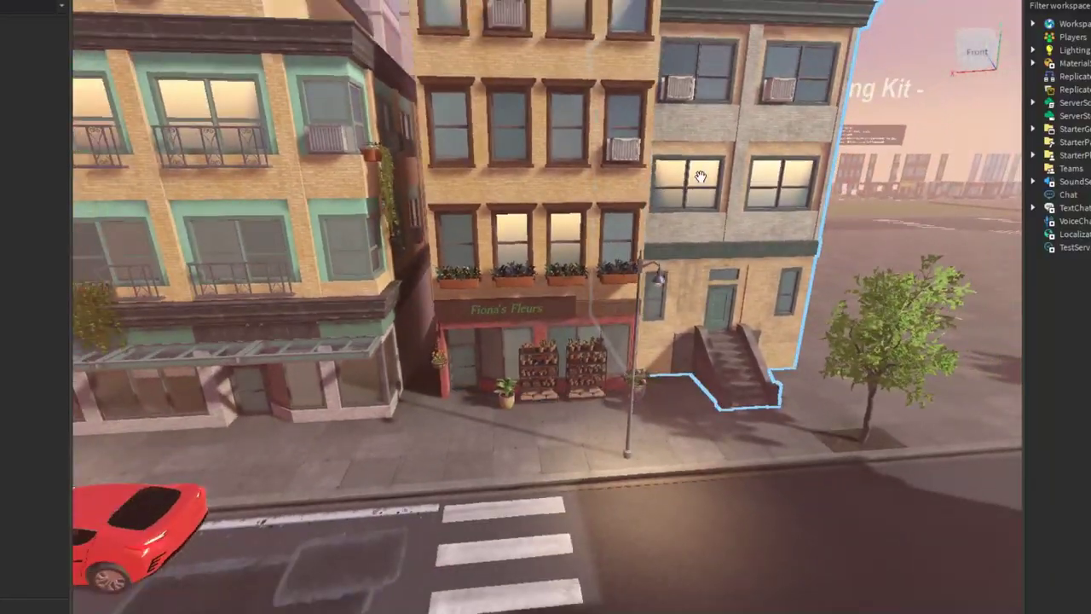
key("a")
right_click_drag(699, 176, 671, 180)
key("w")
key("w")
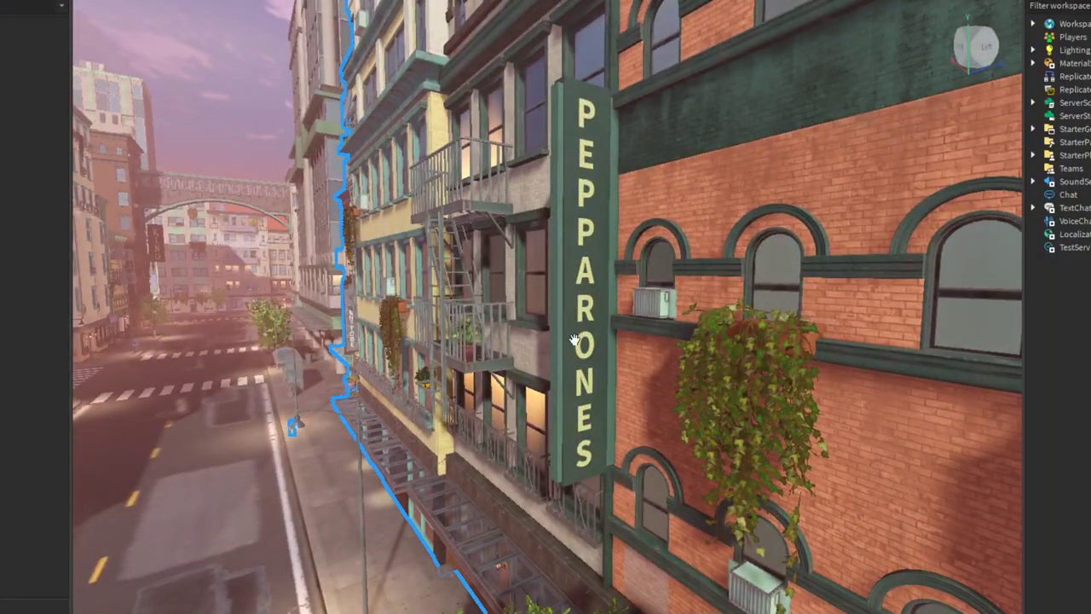
key("s")
right_click_drag(650, 370, 652, 366)
key("w")
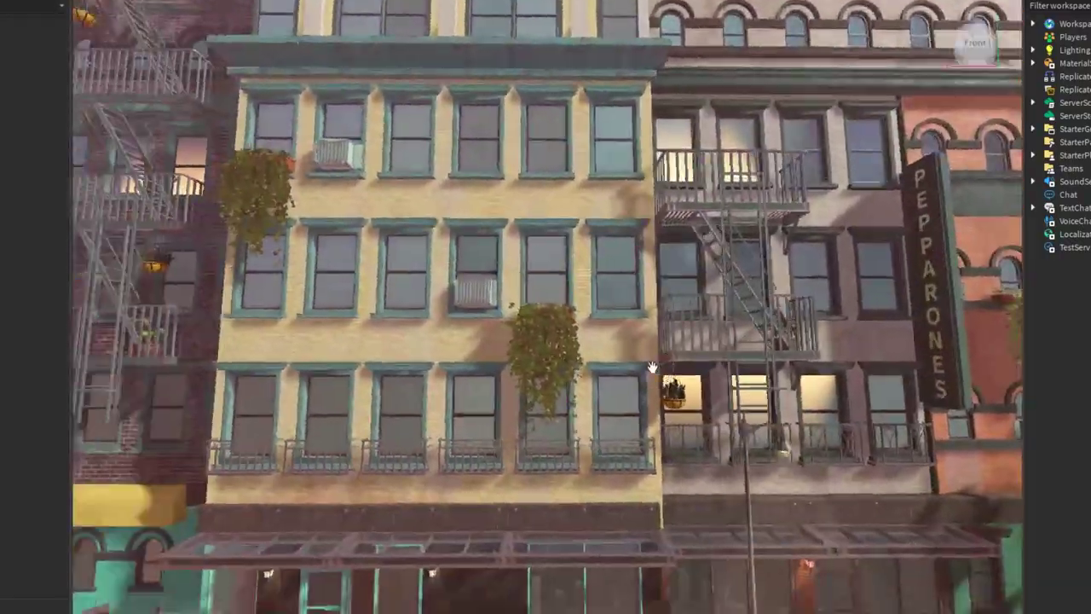
key("a")
right_click_drag(652, 368, 652, 367)
key("w")
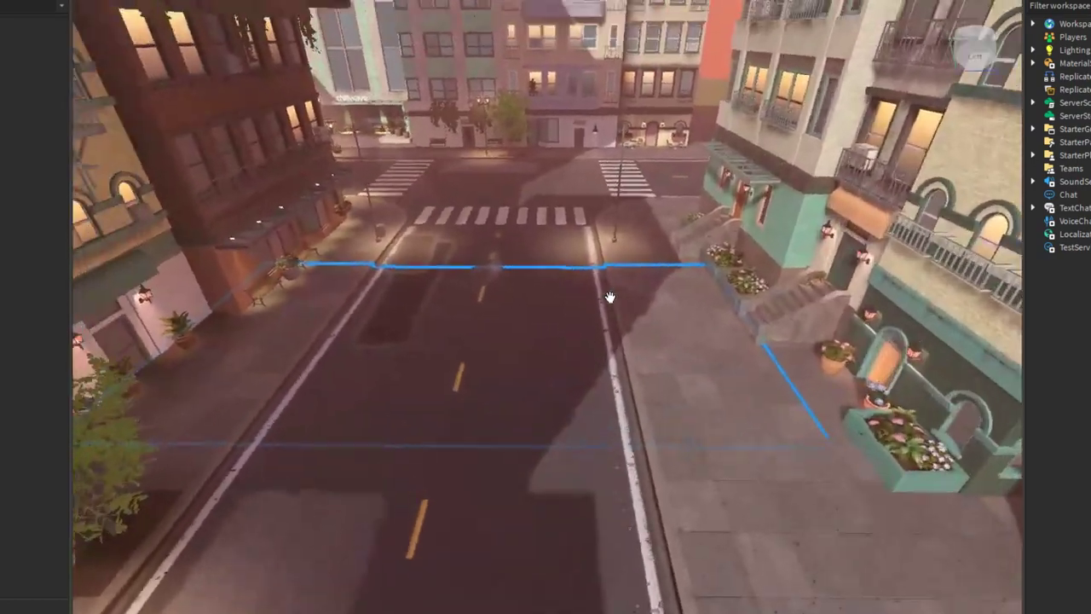
Inspect a modular road and sidewalk segment from above, along with the apartment facades lining the street
right_click_drag(610, 297, 573, 339)
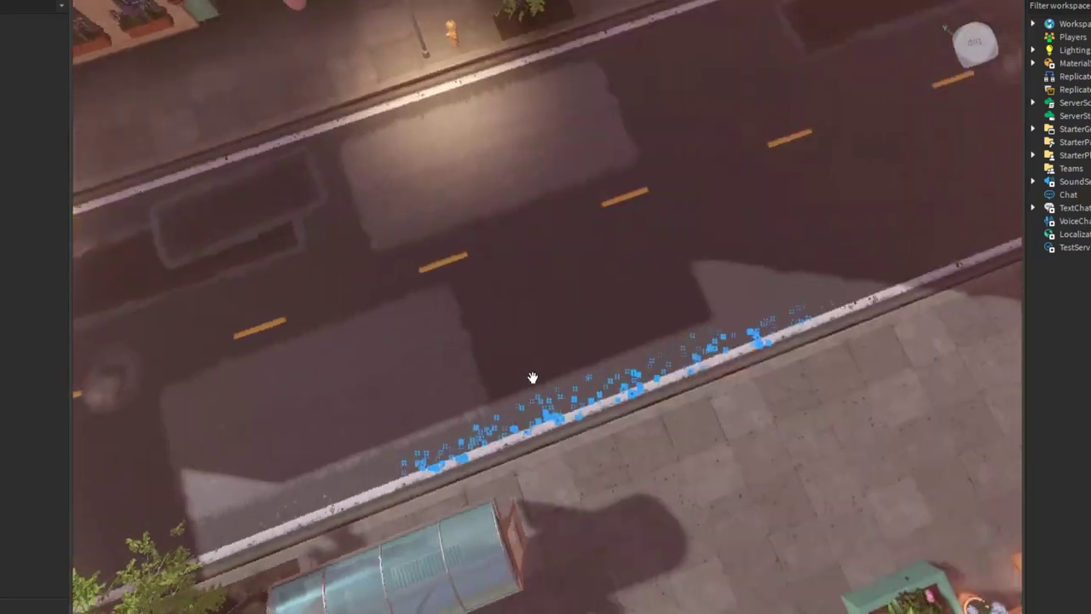
right_click_drag(532, 377, 486, 371)
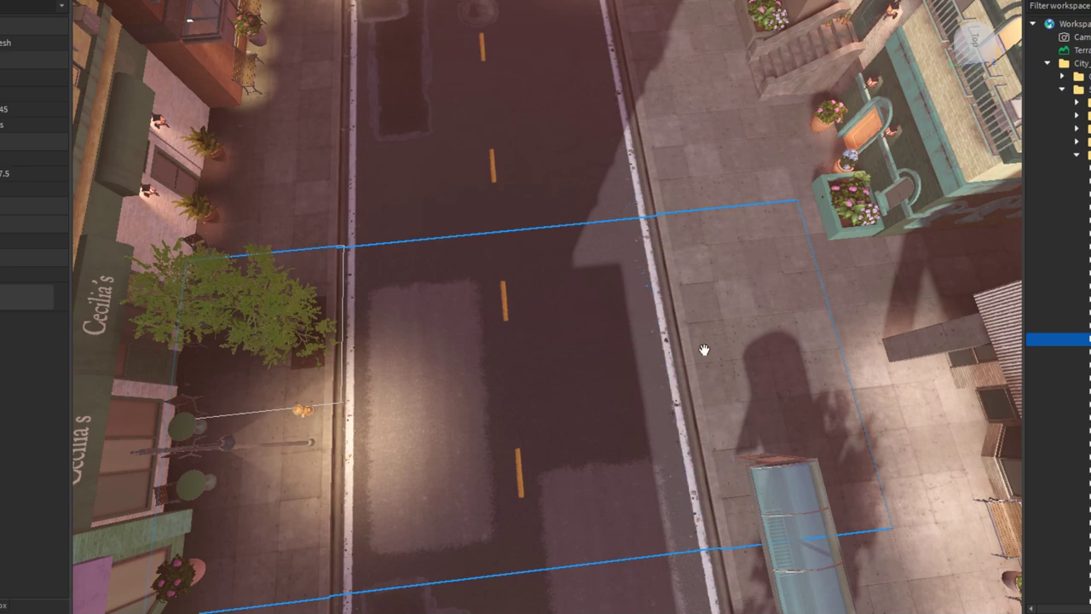
right_click_drag(704, 350, 705, 335)
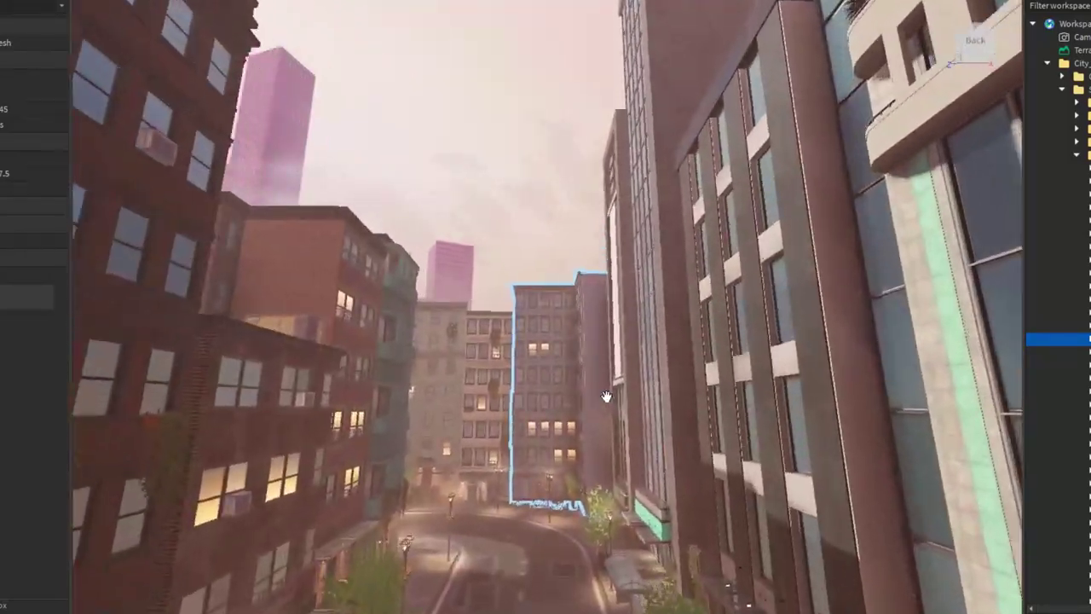
key("w")
right_click_drag(606, 397, 641, 379)
key("w")
key("s")
key("w")
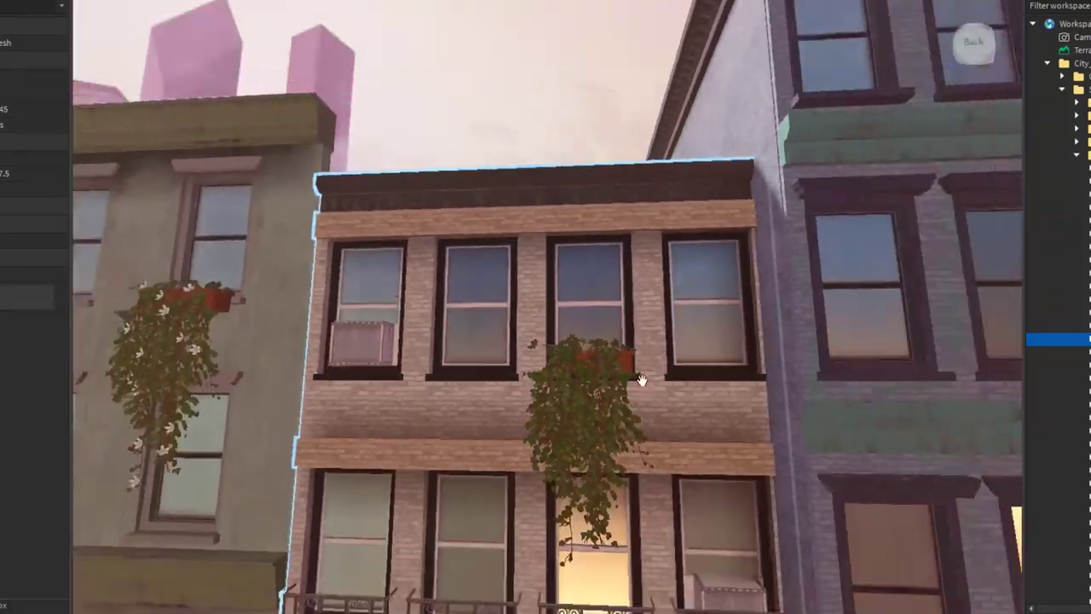
Find the 6_BLDG model in the workspace hierarchy, expand it and focus the view on its flower window box
left_click(621, 335)
scroll(1075, 431, "down", 5)
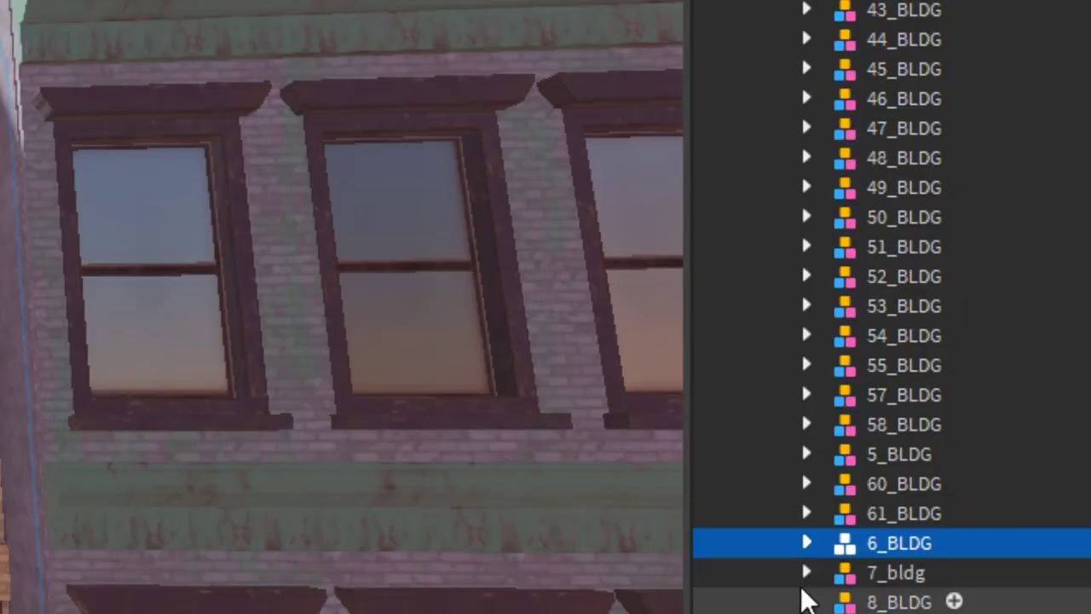
left_click(1076, 411)
left_click(1088, 518)
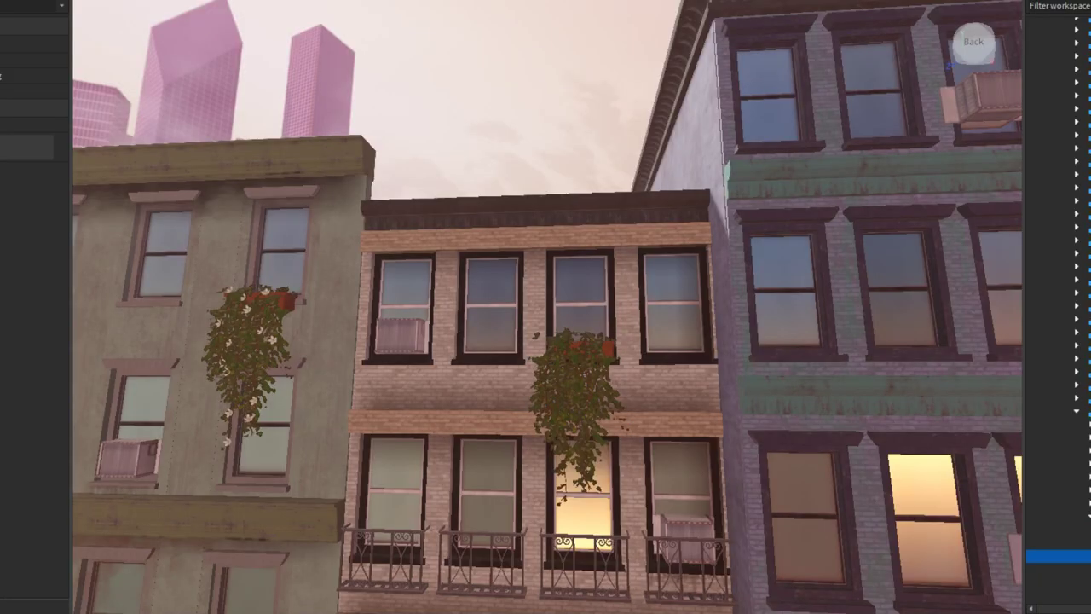
key("f")
right_click_drag(904, 511, 942, 578)
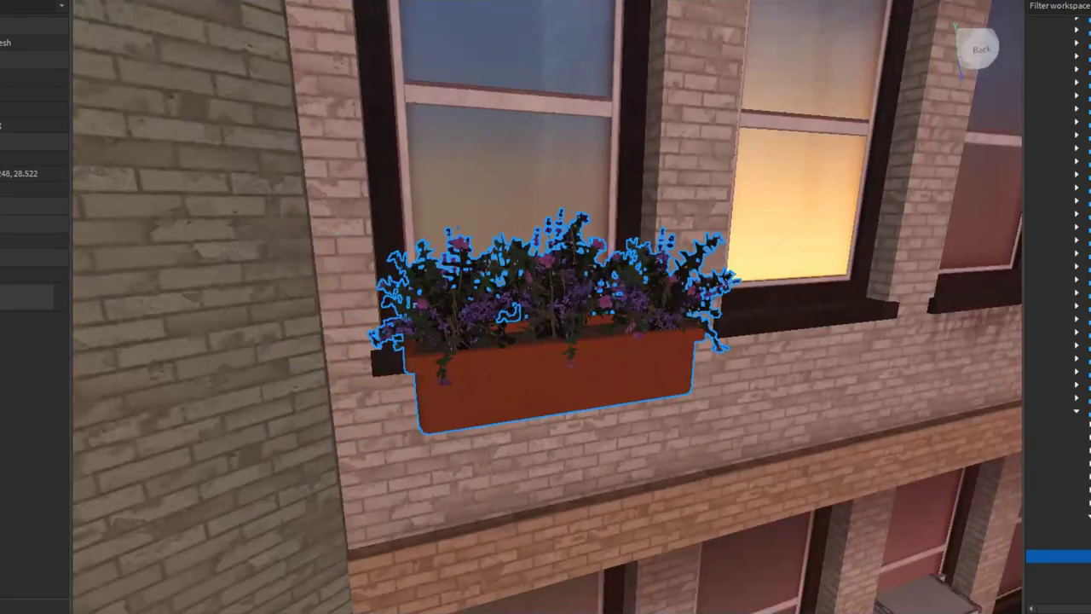
Inspect the flower window box and how it sits beneath the window of the brick building
scroll(583, 282, "down", 5)
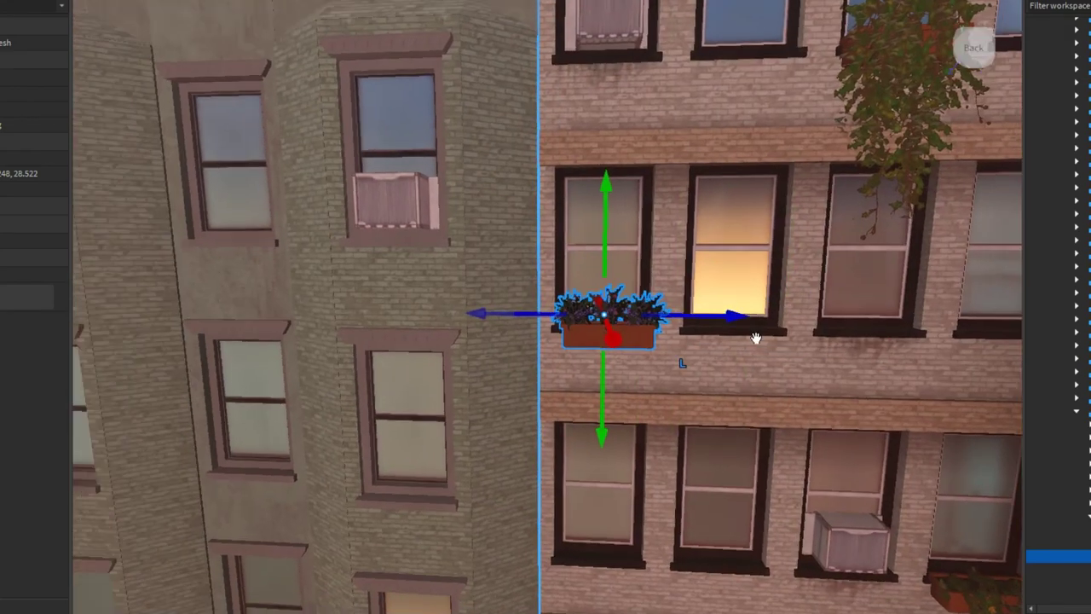
right_click_drag(756, 339, 756, 339)
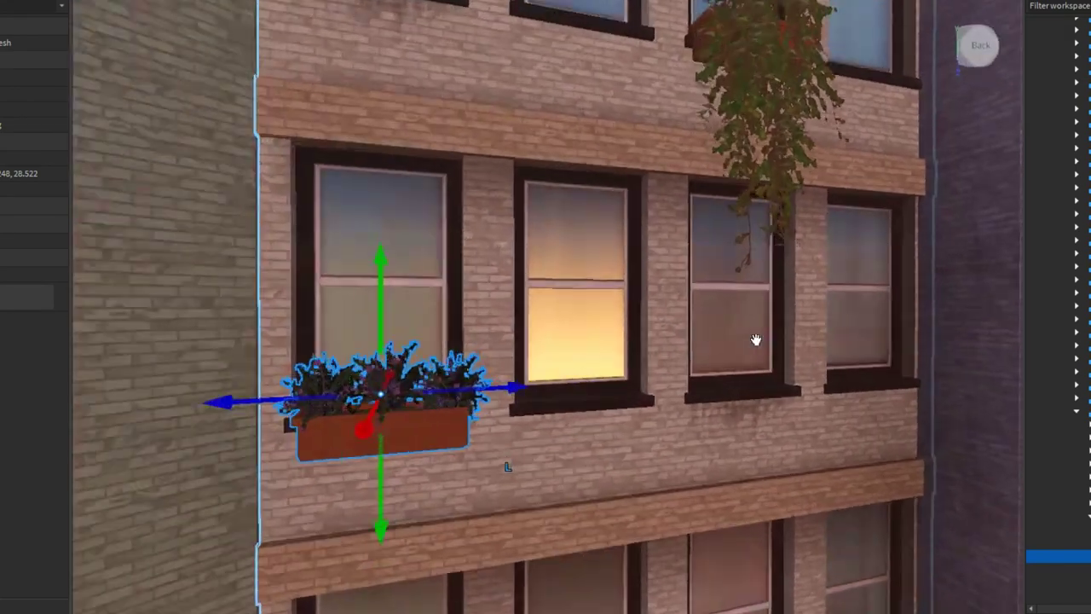
scroll(755, 340, "up", 5)
scroll(524, 280, "down", 5)
Tour the template's crosswalk intersections, corner stores, townhouse rows and rooftops
right_click_drag(523, 281, 523, 281)
key("w")
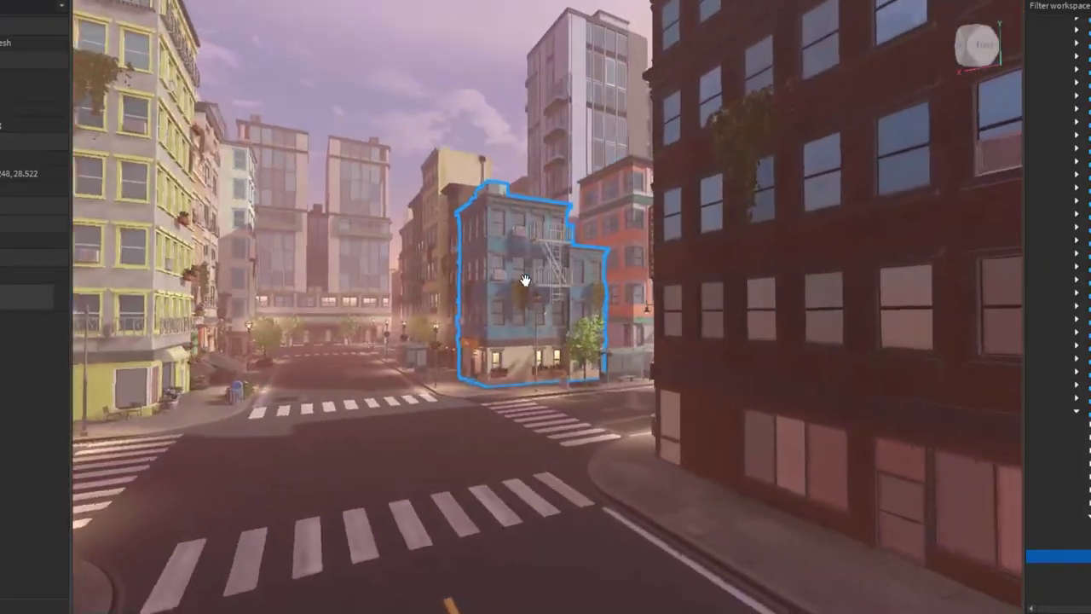
right_click_drag(523, 281, 523, 281)
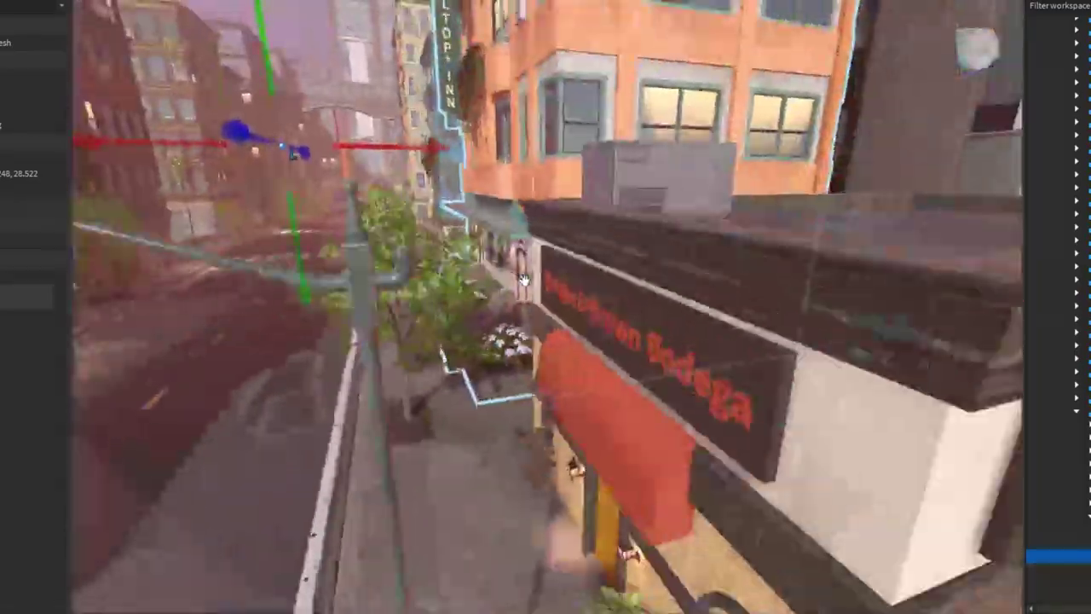
right_click_drag(524, 280, 524, 280)
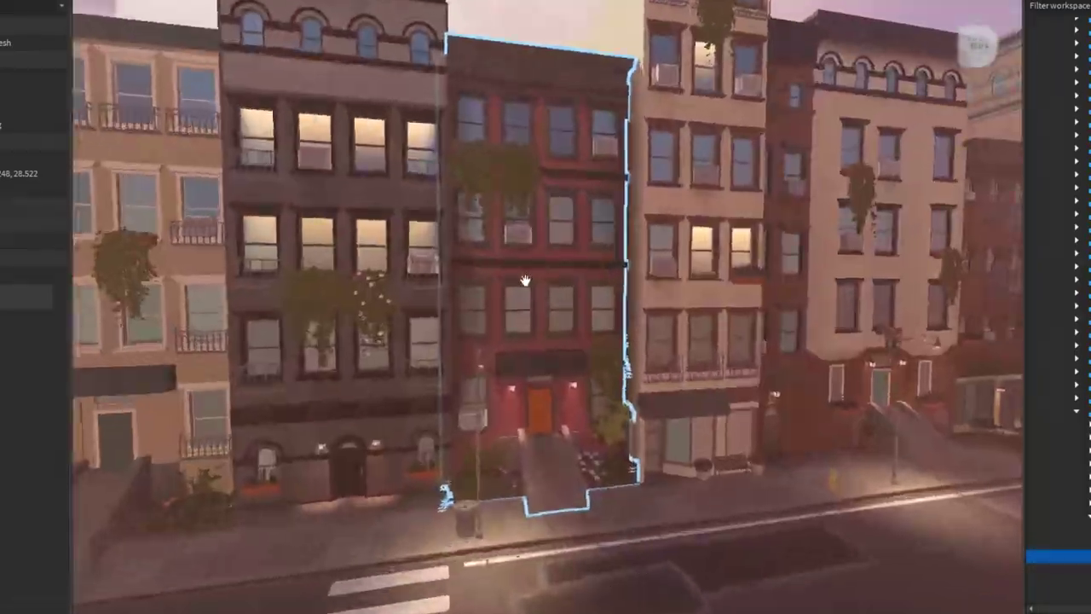
right_click_drag(525, 280, 524, 280)
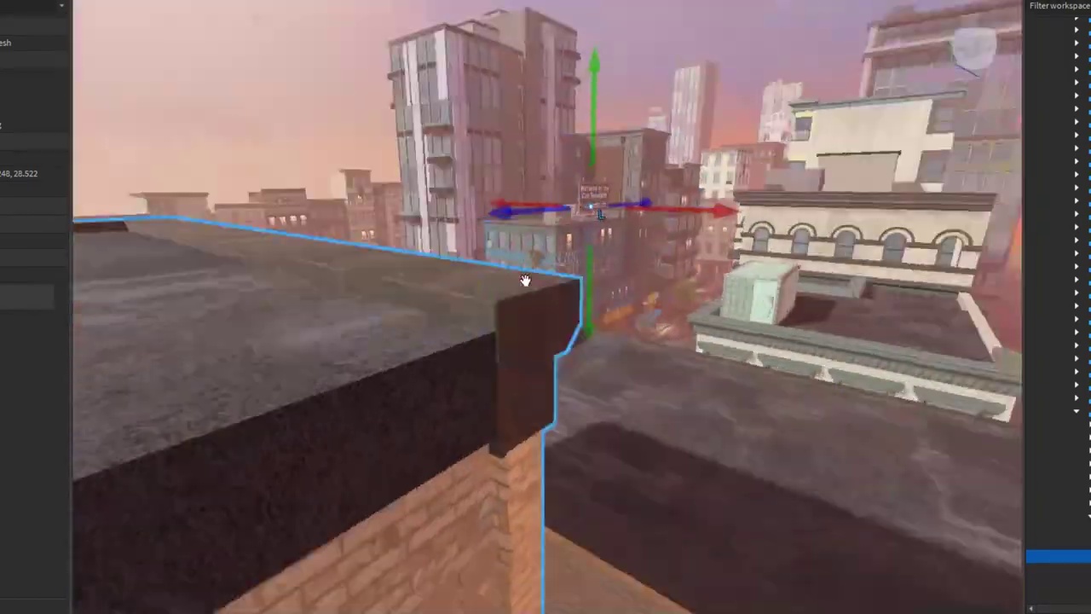
right_click_drag(524, 280, 524, 280)
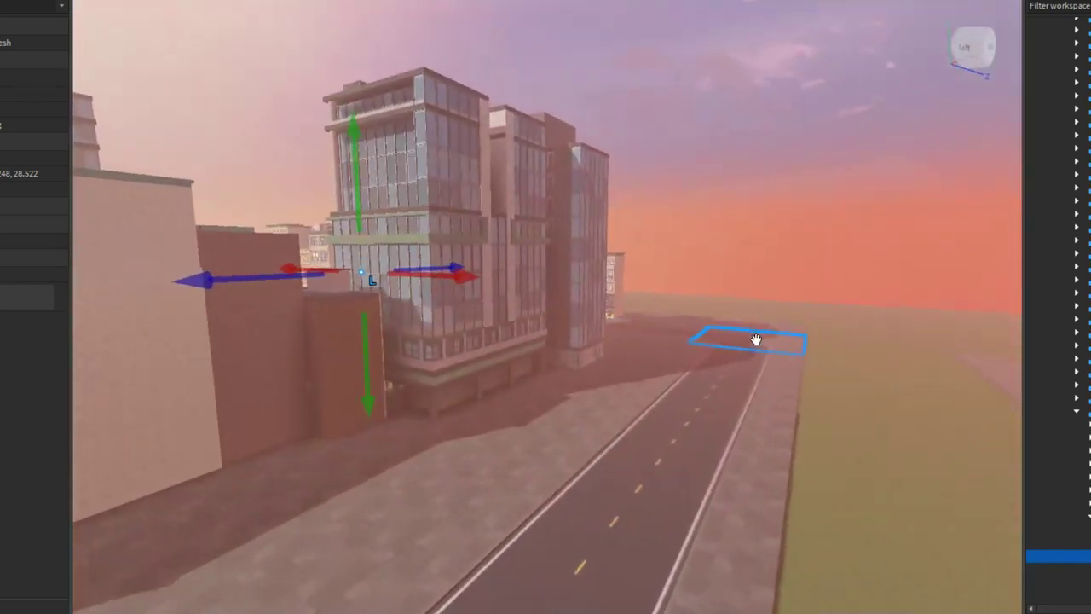
Examine the road at the city's outer edge and the separate lineup of prebuilt buildings up to Fiona's Fleurs
right_click_drag(756, 340, 756, 340)
key("w")
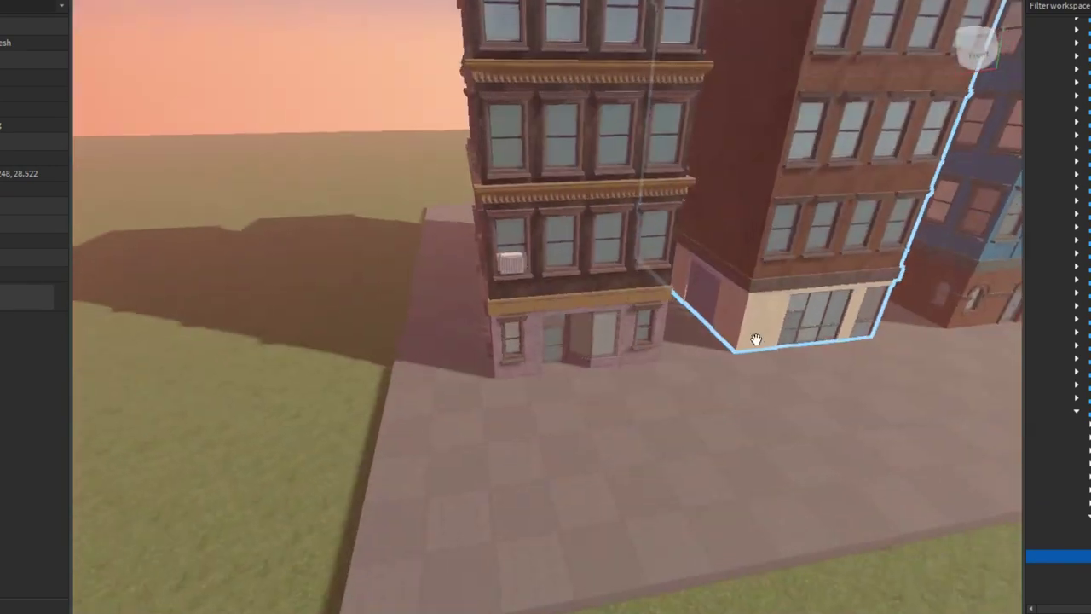
key("w")
right_click_drag(756, 340, 756, 339)
key("a")
key("s")
key("d")
key("d")
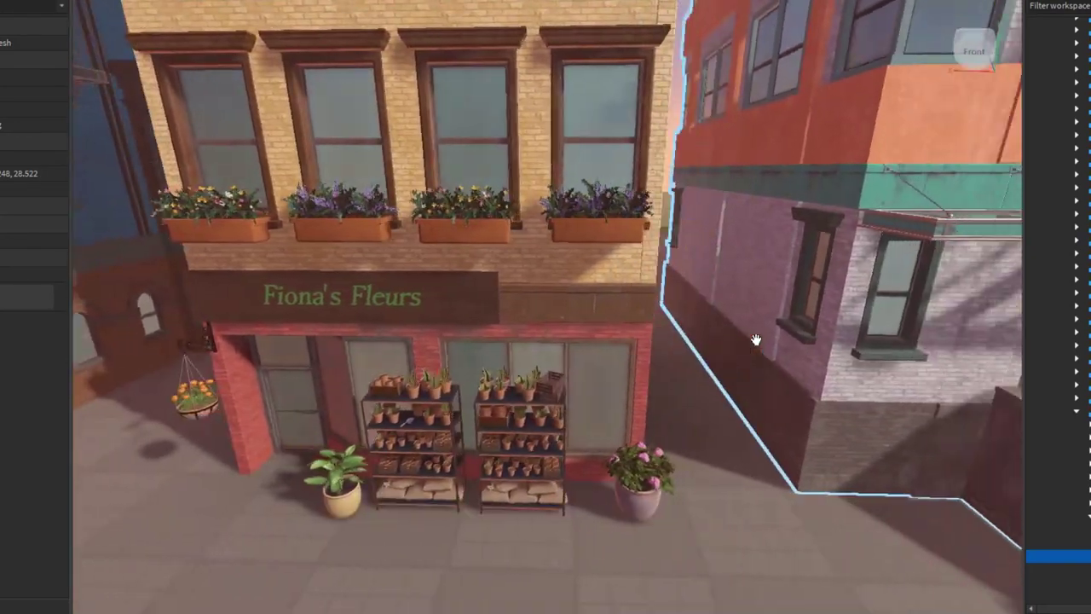
Examine the chillwave high-rise, from its window facade down to the entrance benches and potted plants
right_click_drag(756, 340, 764, 325)
right_click_drag(534, 332, 528, 312)
scroll(553, 230, "down", 8)
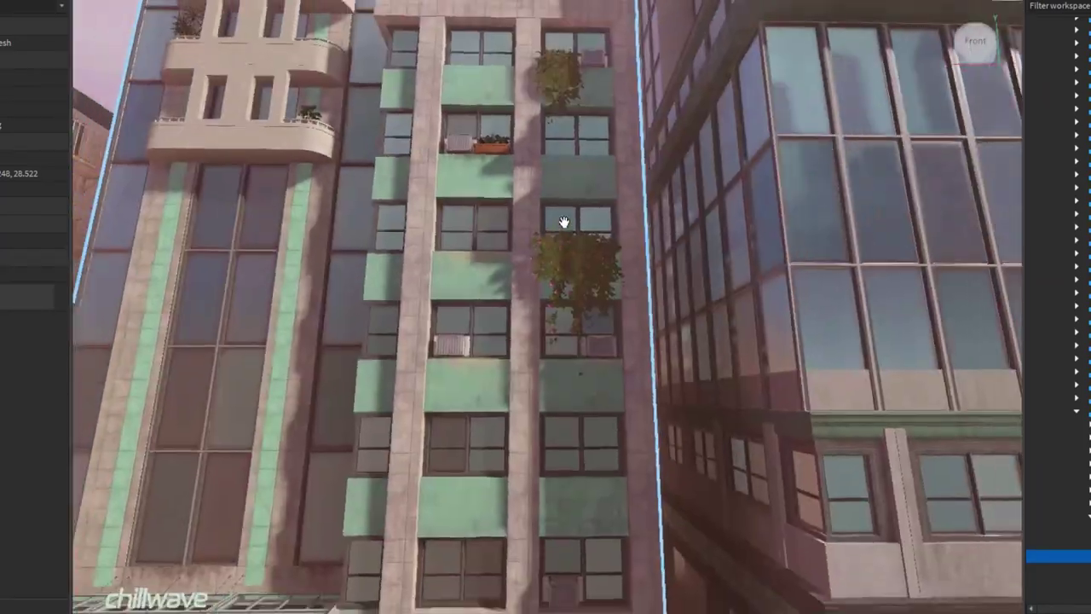
right_click_drag(688, 379, 701, 395)
scroll(701, 393, "up", 3)
key("w")
key("w")
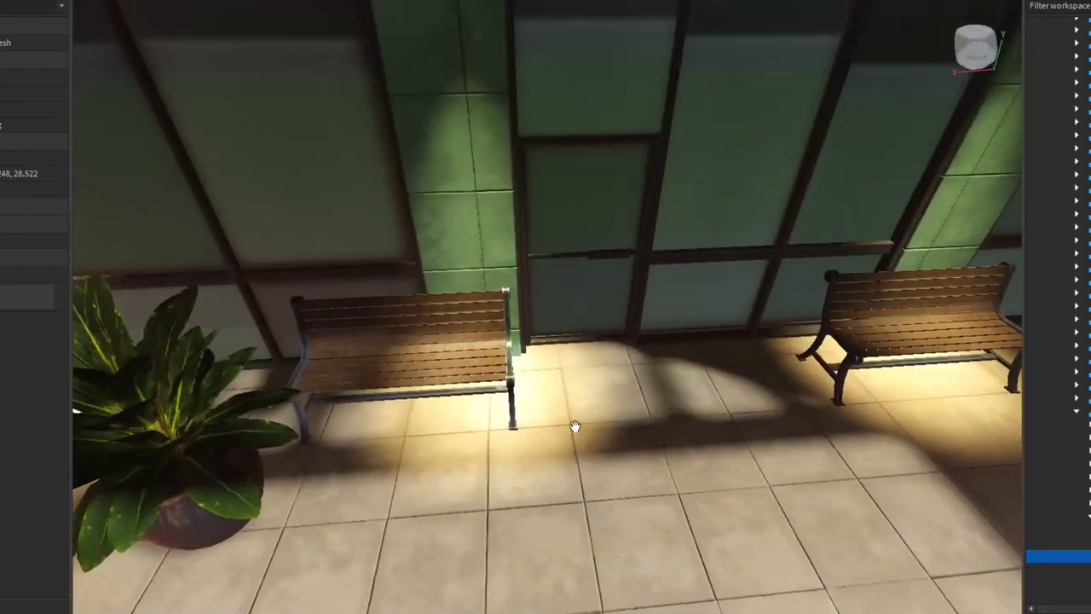
scroll(568, 386, "down", 8)
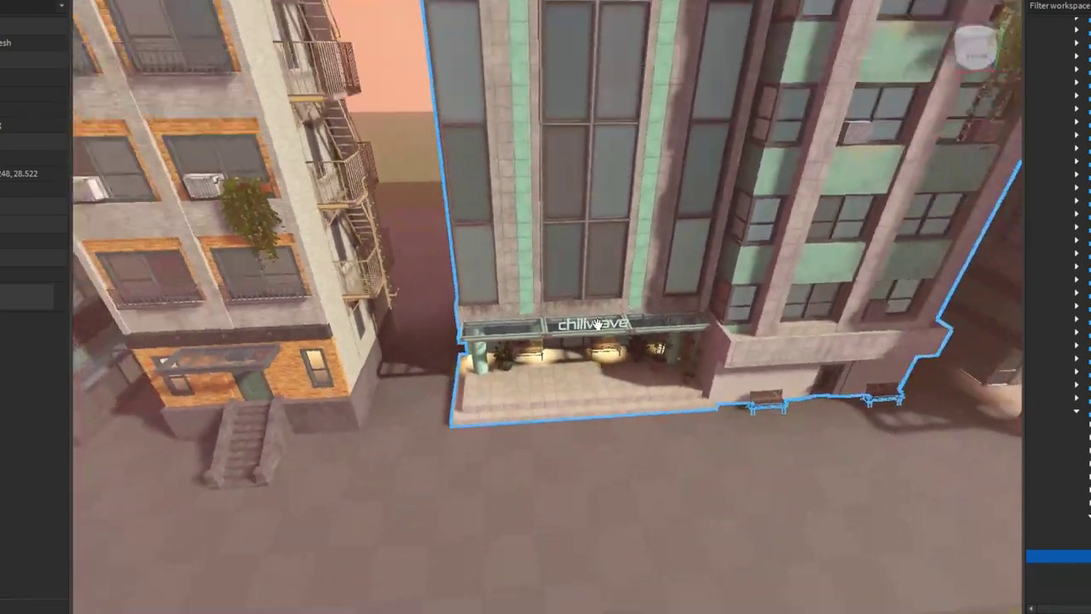
Survey the Modular Building Kit's documentation sign, building add-ons such as stairs and railings, and street props like planters and dumpsters
right_click_drag(595, 325, 578, 317)
key("w")
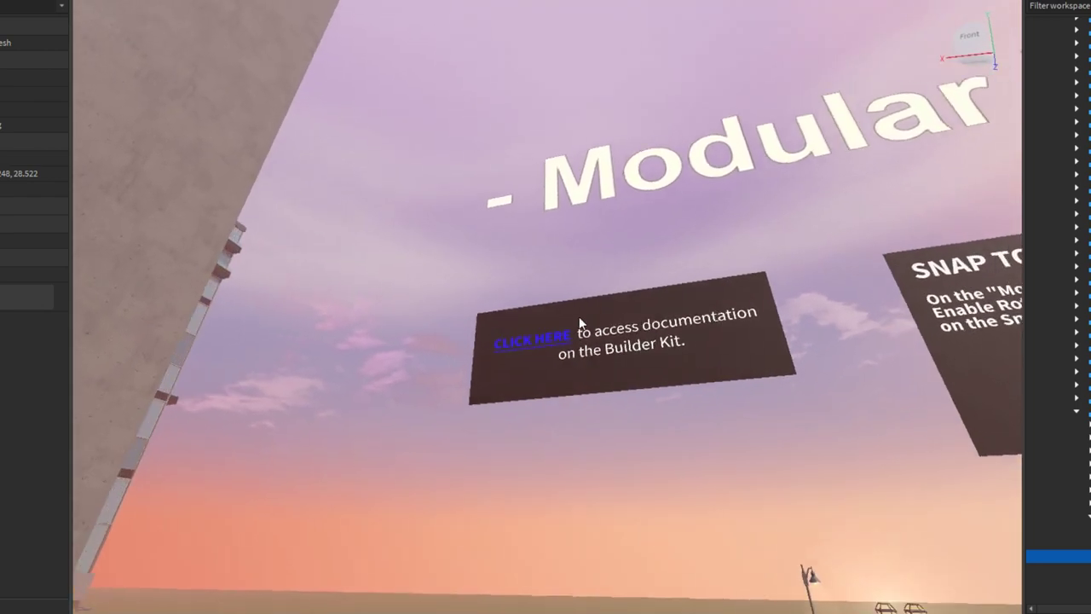
scroll(541, 370, "up", 5)
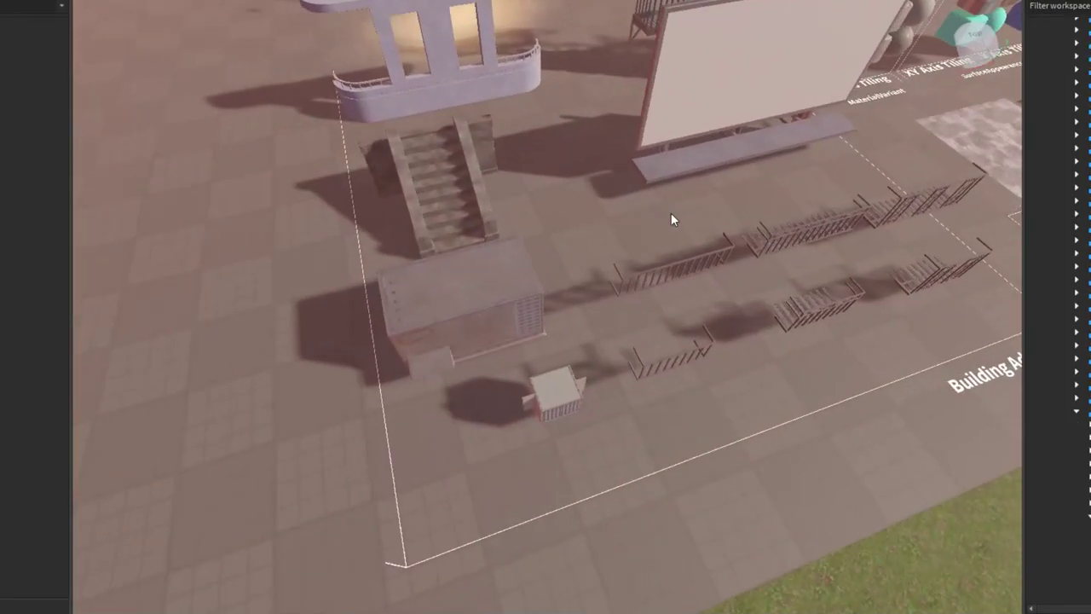
key("d")
right_click_drag(670, 212, 671, 213)
key("s")
key("w")
key("w")
scroll(671, 212, "up", 3)
scroll(671, 213, "down", 6)
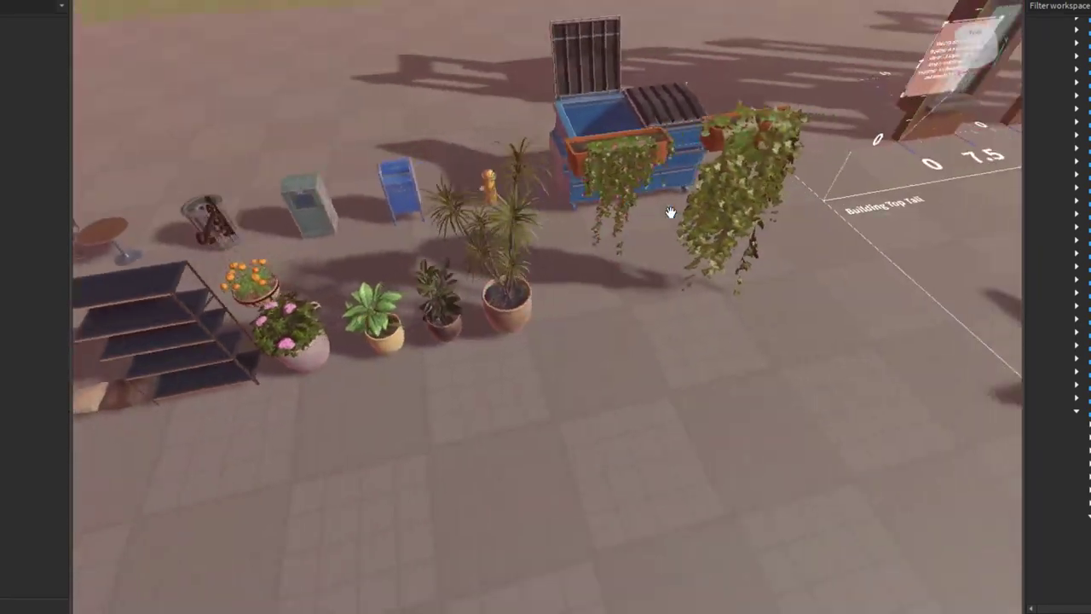
key("d")
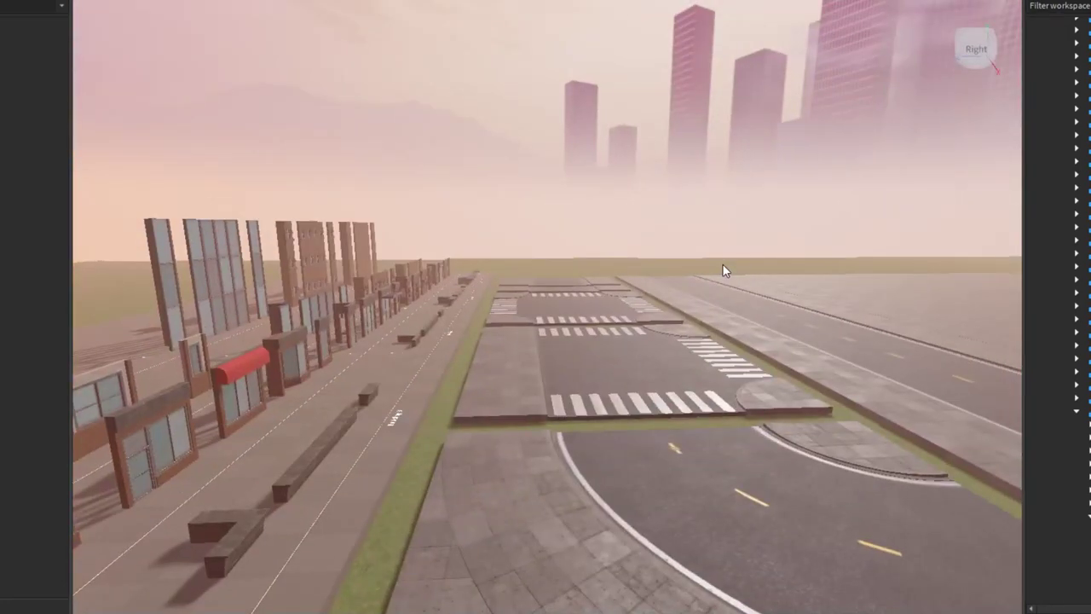
Read the kit's Snap to Grid and Building Kit instruction boards and view the overall layout of its modules
right_click_drag(721, 263, 749, 257)
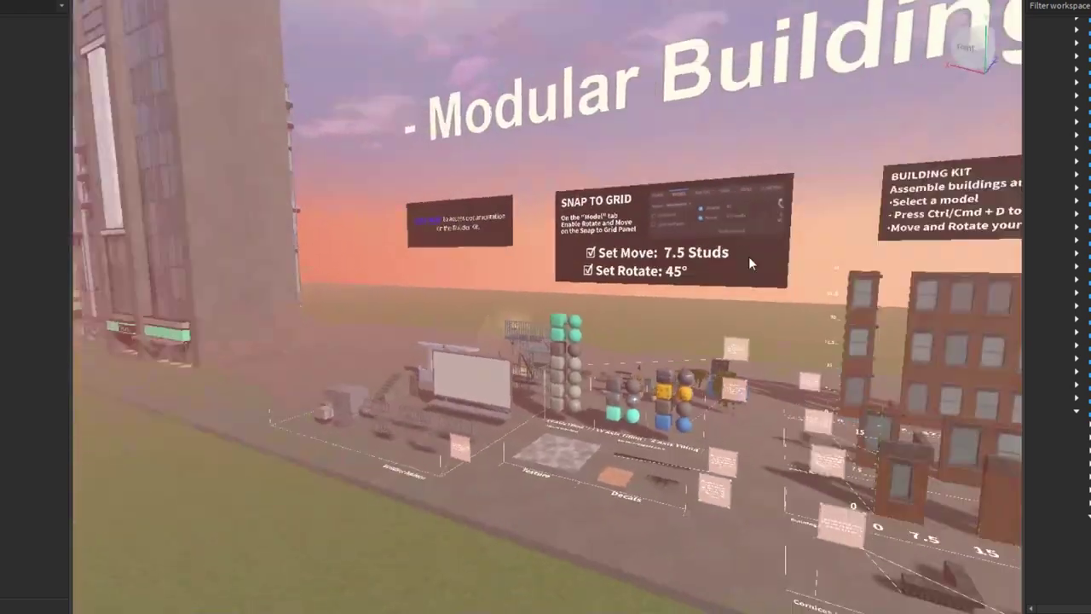
right_click_drag(748, 256, 738, 257)
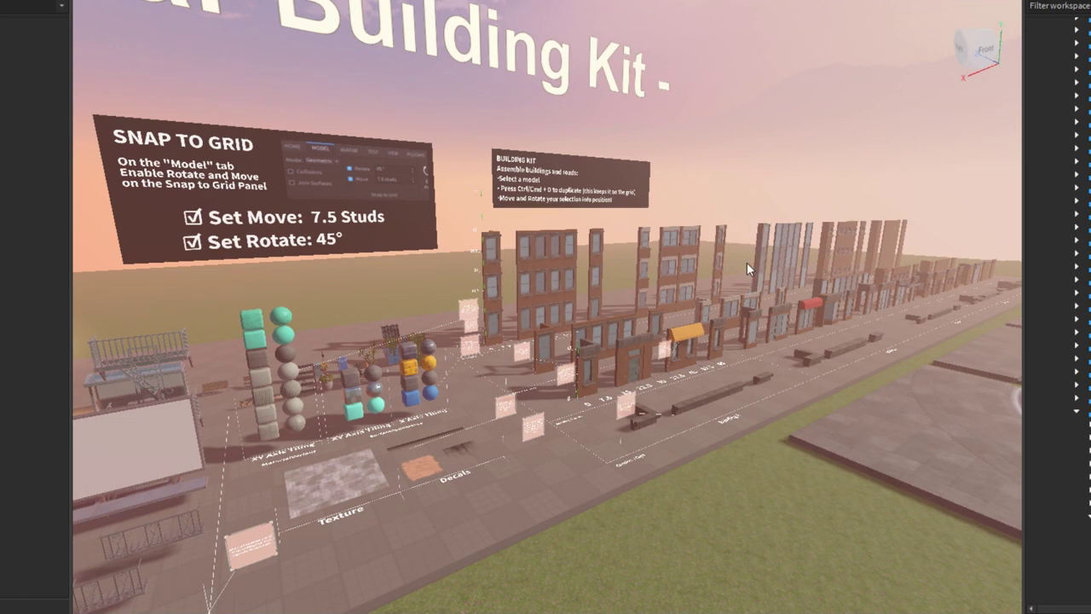
key("w")
right_click_drag(747, 296, 740, 299)
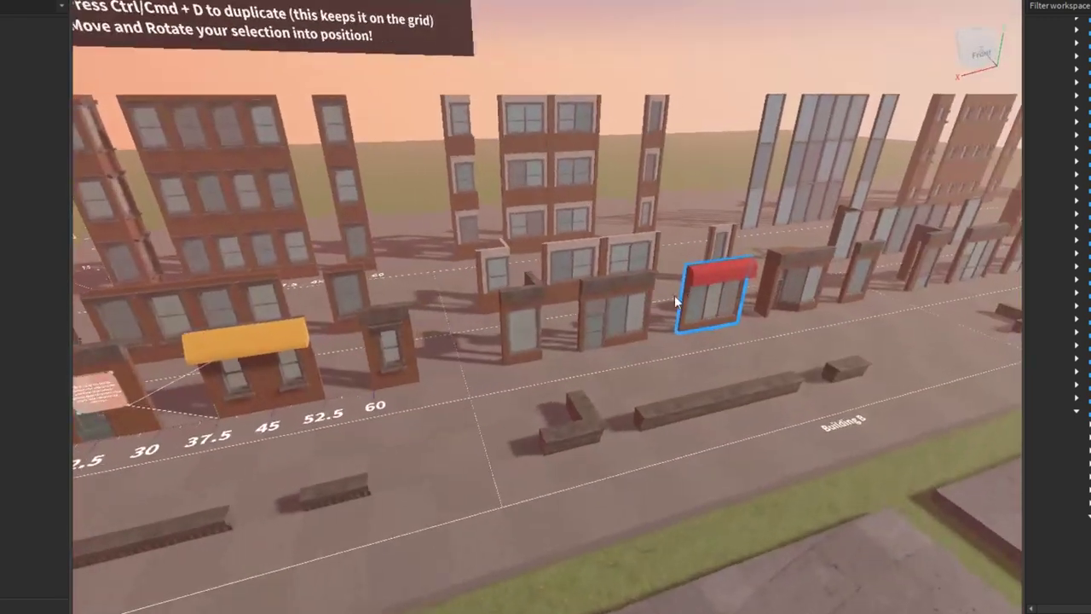
Examine the Building B modules, including the storefronts, upper-floor walls and cornice pieces
scroll(674, 295, "up", 5)
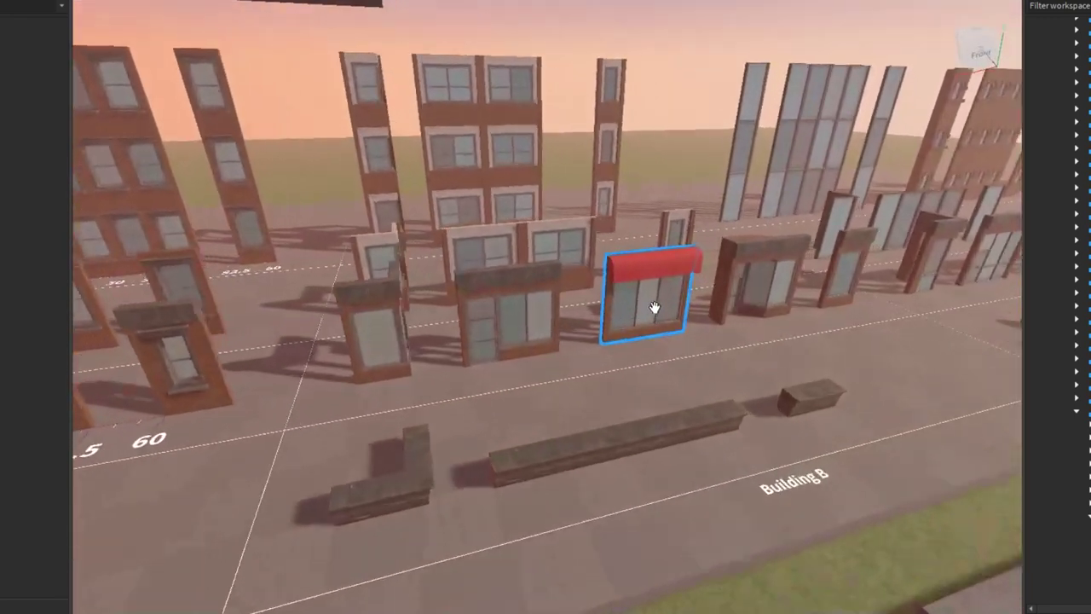
key("d")
right_click_drag(604, 314, 542, 311)
key("w")
key("a")
scroll(542, 311, "down", 5)
scroll(542, 312, "up", 5)
scroll(542, 317, "down", 4)
scroll(542, 317, "up", 4)
scroll(542, 317, "down", 3)
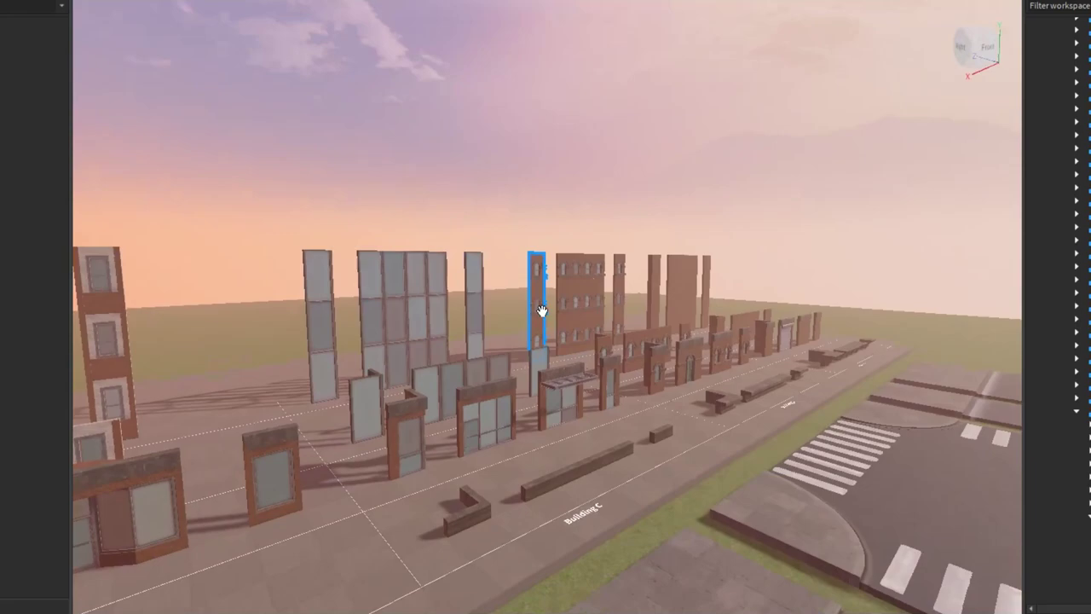
Examine the Building C glass facade modules and the brick wall sets beyond them
key("d")
right_click_drag(542, 311, 542, 311)
key("d")
key("w")
key("d")
key("d")
key("s")
key("a")
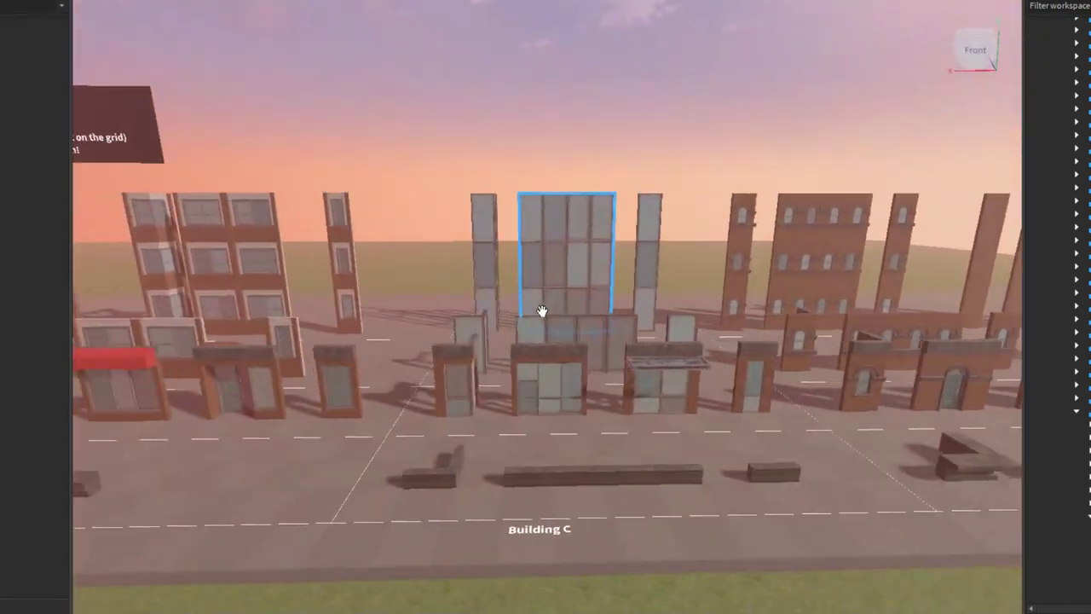
key("a")
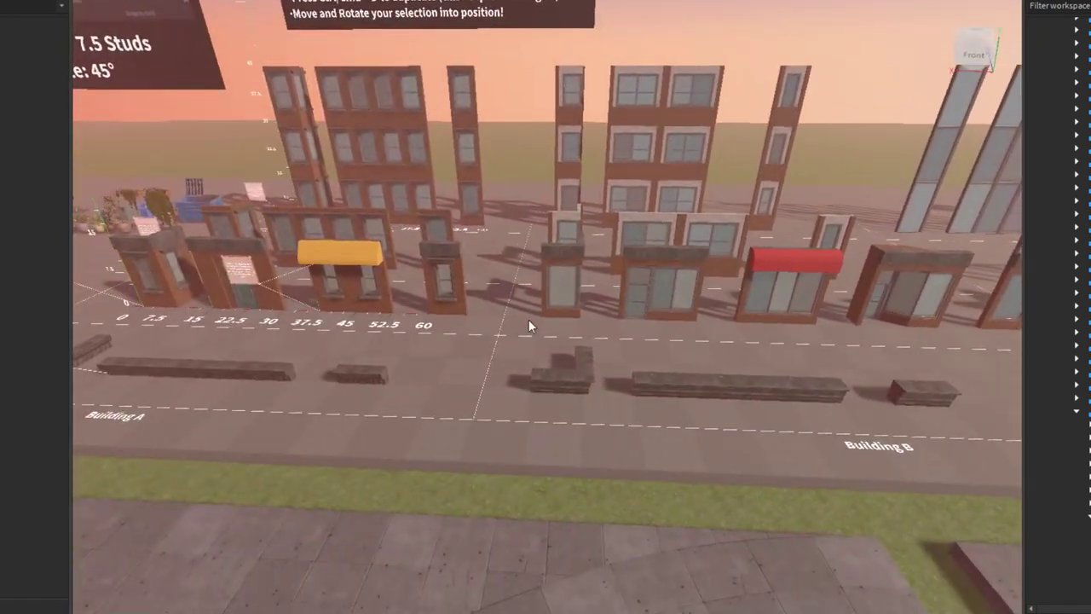
Inspect the Building A ground-floor, middle and top modules along the numbered stud scale
key("s")
right_click_drag(528, 319, 567, 308)
right_click_drag(500, 273, 500, 273)
scroll(500, 273, "down", 3)
scroll(500, 272, "up", 8)
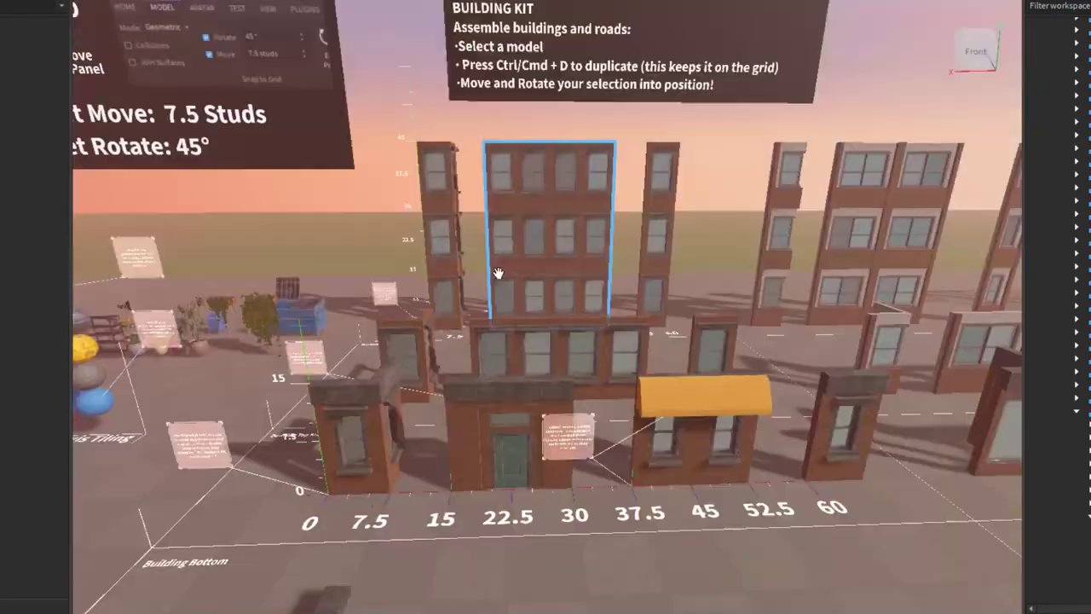
Inspect the MaterialVariant and SurfaceAppearance sample cubes and spheres for XY-axis and X-axis tiling
right_click_drag(499, 273, 542, 276)
scroll(542, 280, "up", 2)
scroll(543, 277, "up", 2)
scroll(542, 276, "up", 6)
scroll(543, 276, "down", 5)
scroll(542, 276, "up", 8)
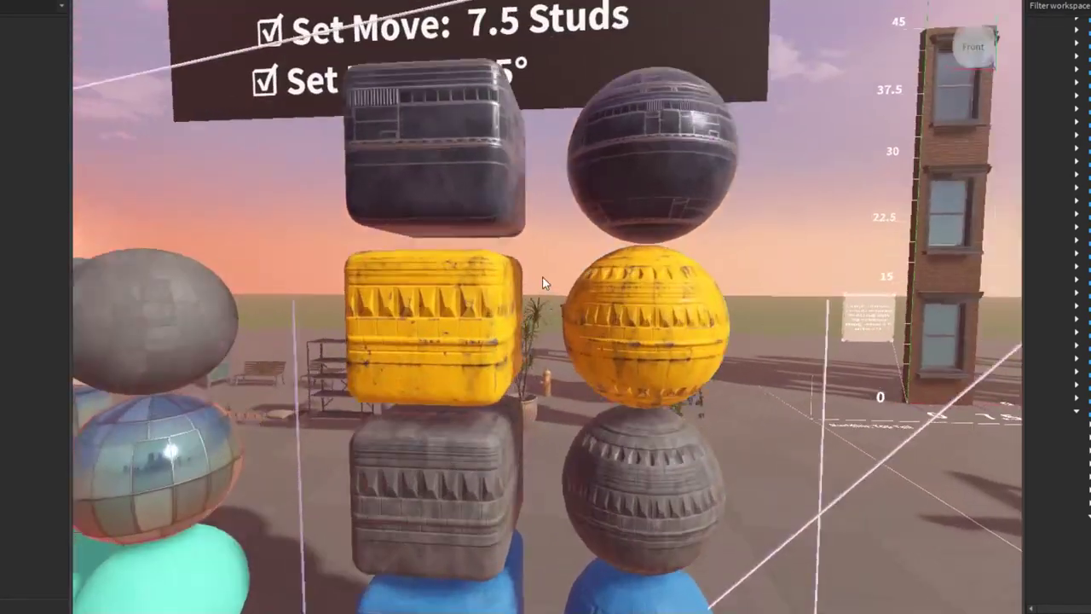
scroll(543, 276, "up", 3)
scroll(542, 276, "down", 6)
right_click_drag(542, 276, 542, 277)
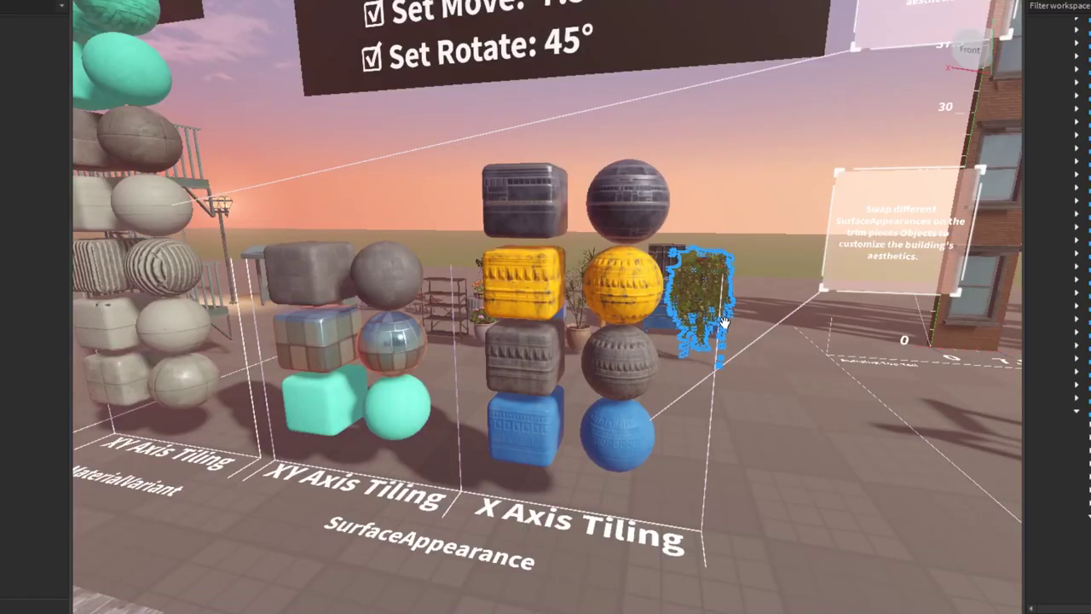
right_click_drag(724, 322, 724, 322)
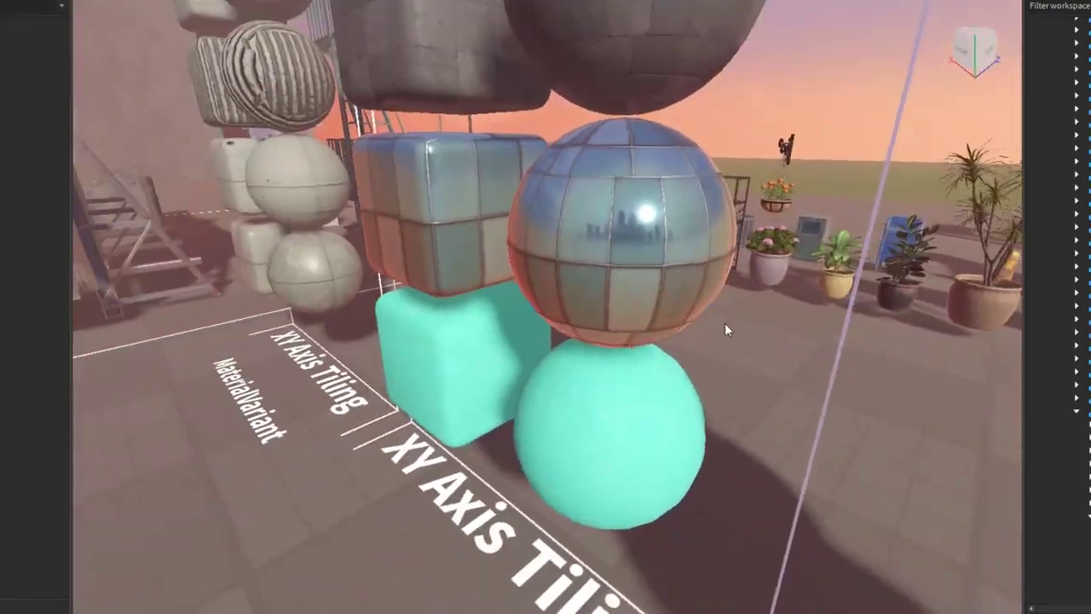
right_click_drag(623, 269, 624, 270)
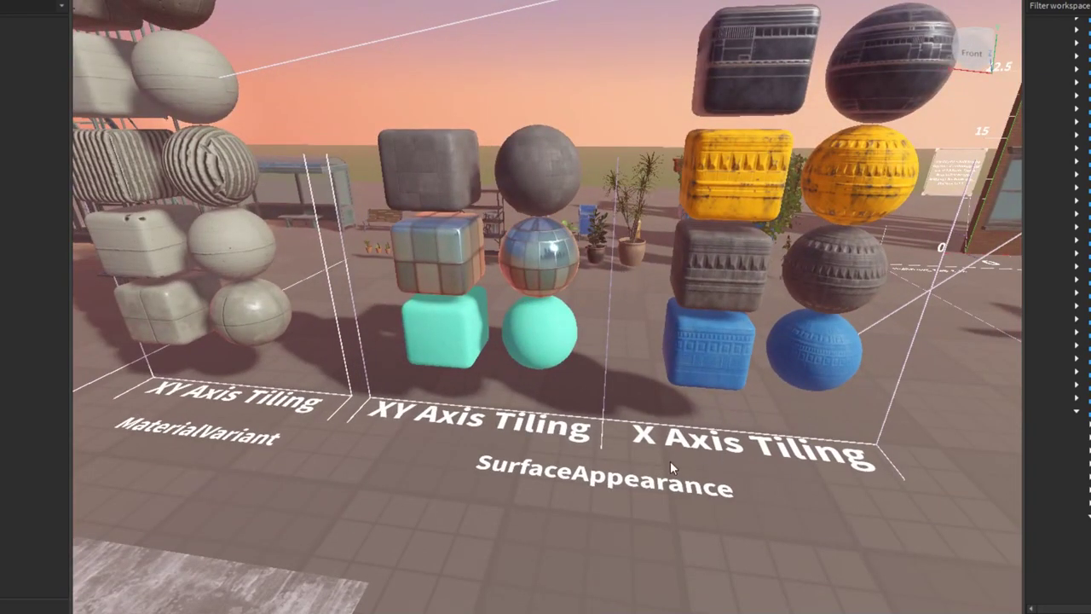
View the whole template city from above, including its building blocks, central park and outer roads
right_click_drag(670, 447, 668, 447)
key("w")
key("s")
key("a")
key("d")
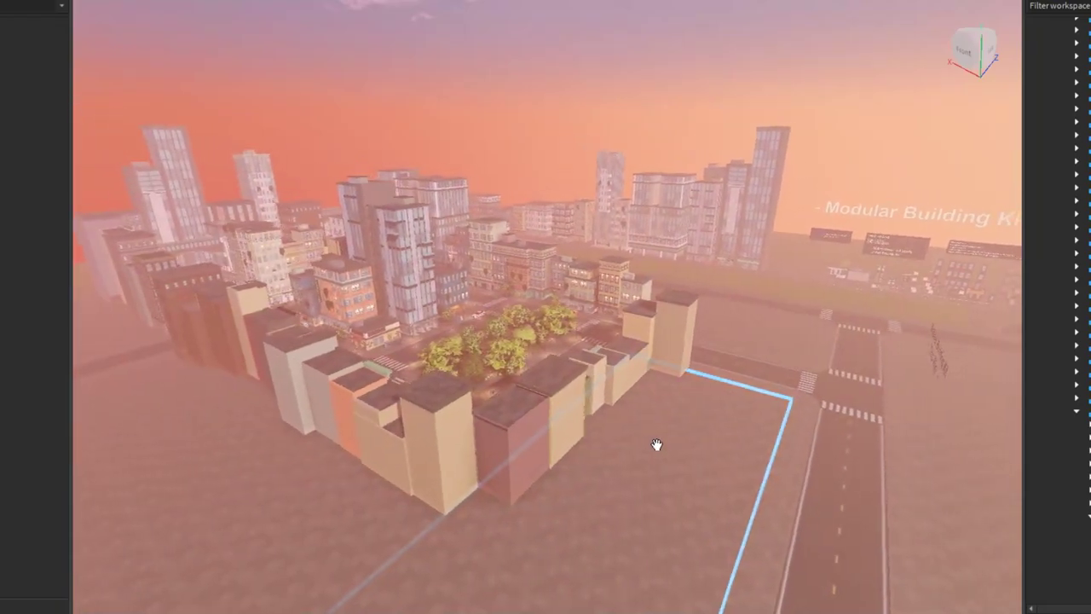
Look closely at the central park's trees and the street beyond them with the parked red car
scroll(651, 409, "up", 10)
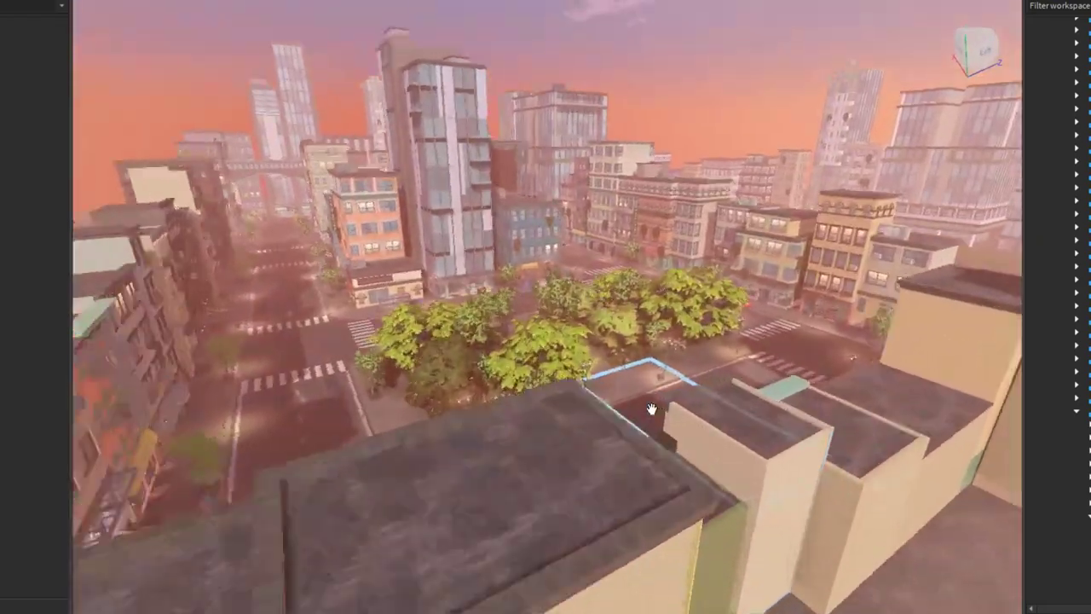
scroll(651, 409, "up", 8)
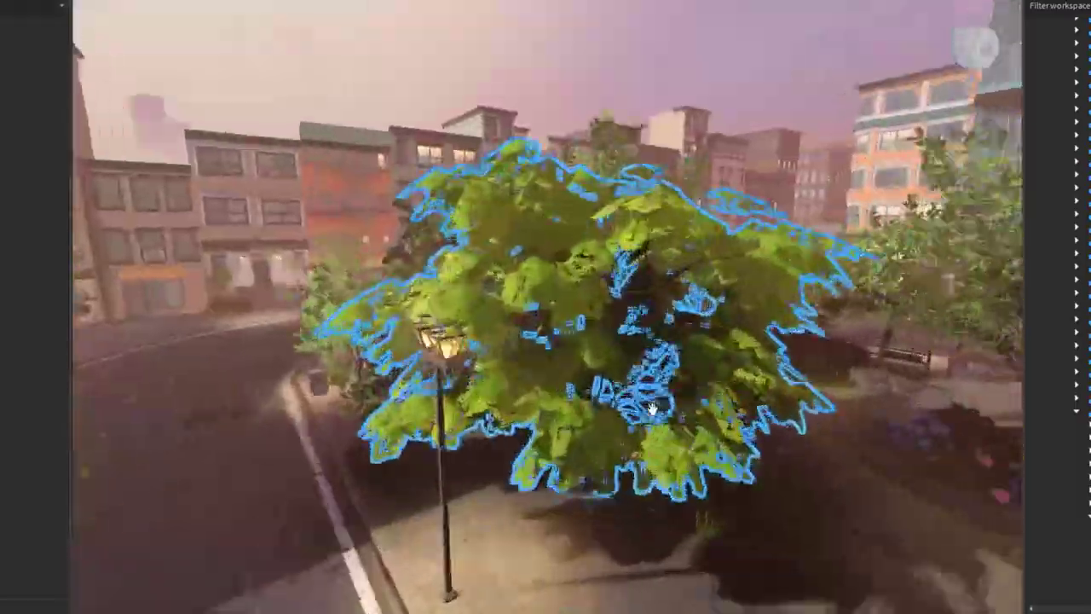
scroll(654, 415, "up", 4)
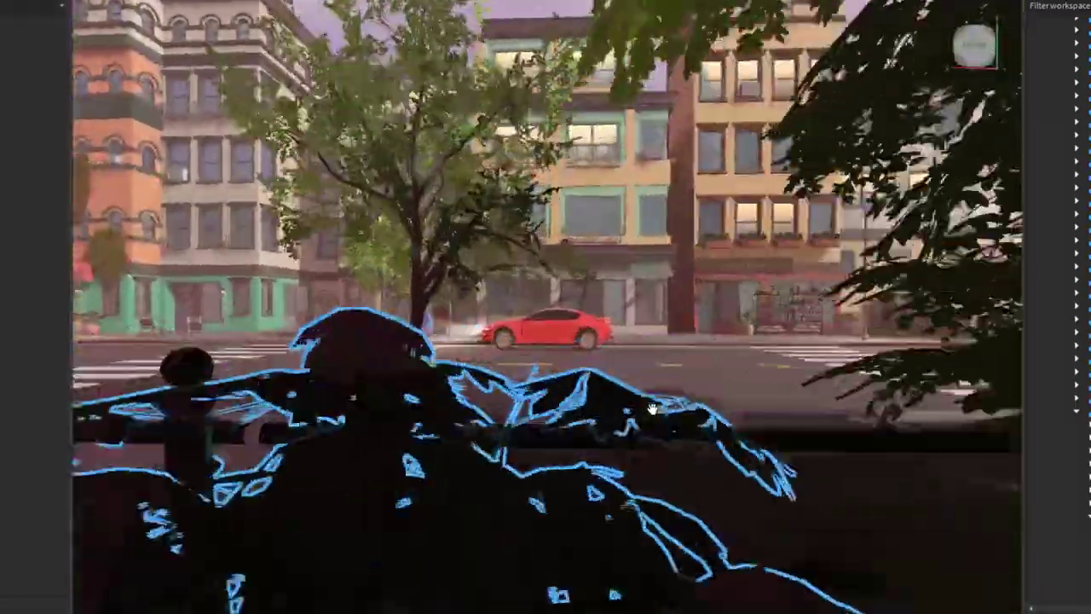
Look around the central park's trees, flower bushes and lamp-lit sidewalks from ground level and from just above the treetops
scroll(652, 409, "up", 10)
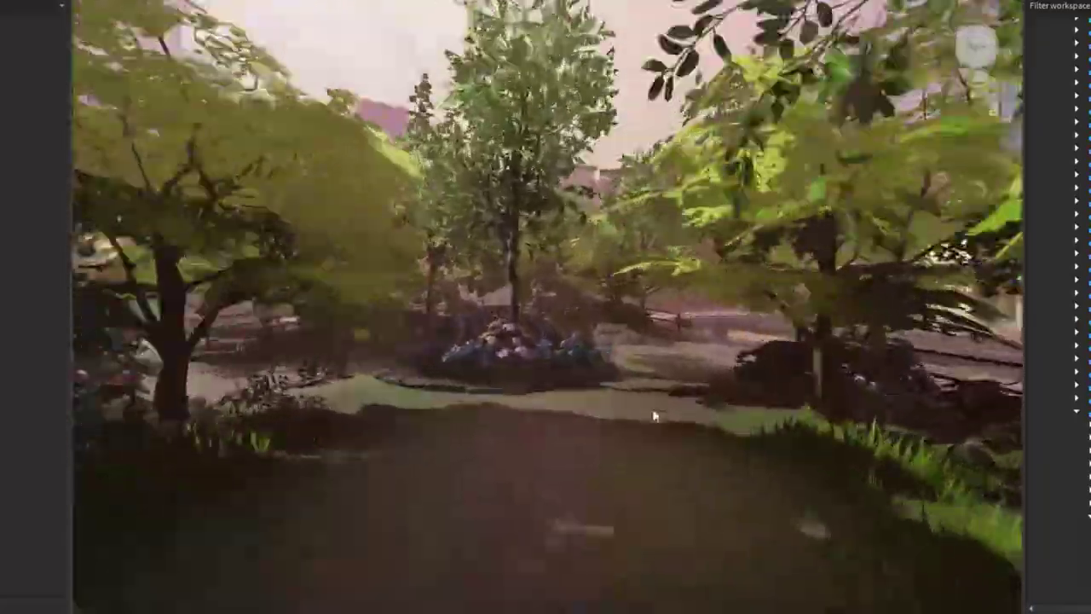
scroll(653, 412, "up", 5)
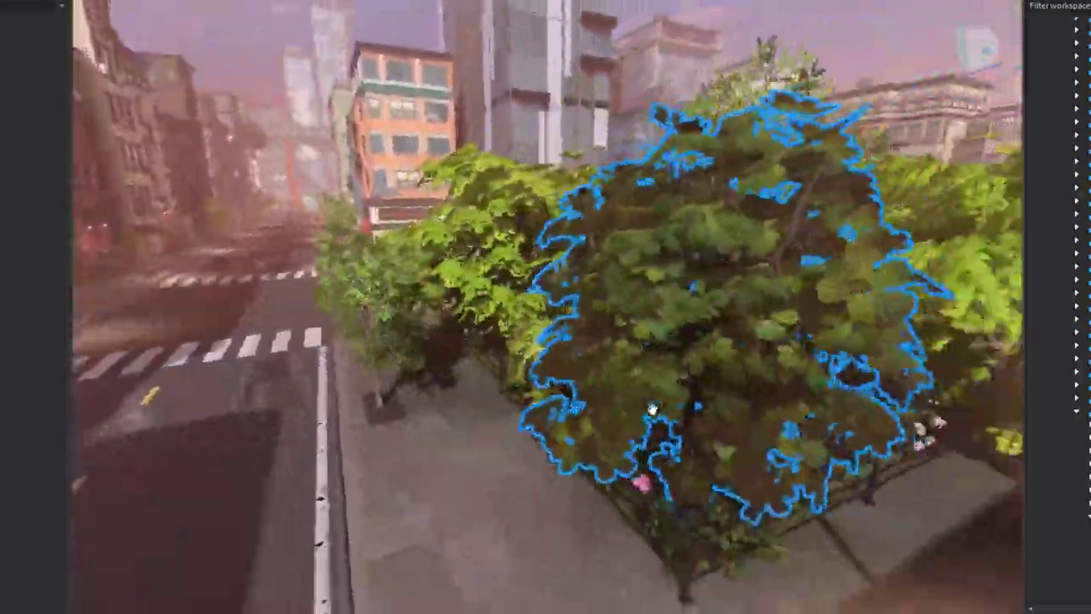
scroll(652, 410, "down", 10)
scroll(652, 410, "up", 10)
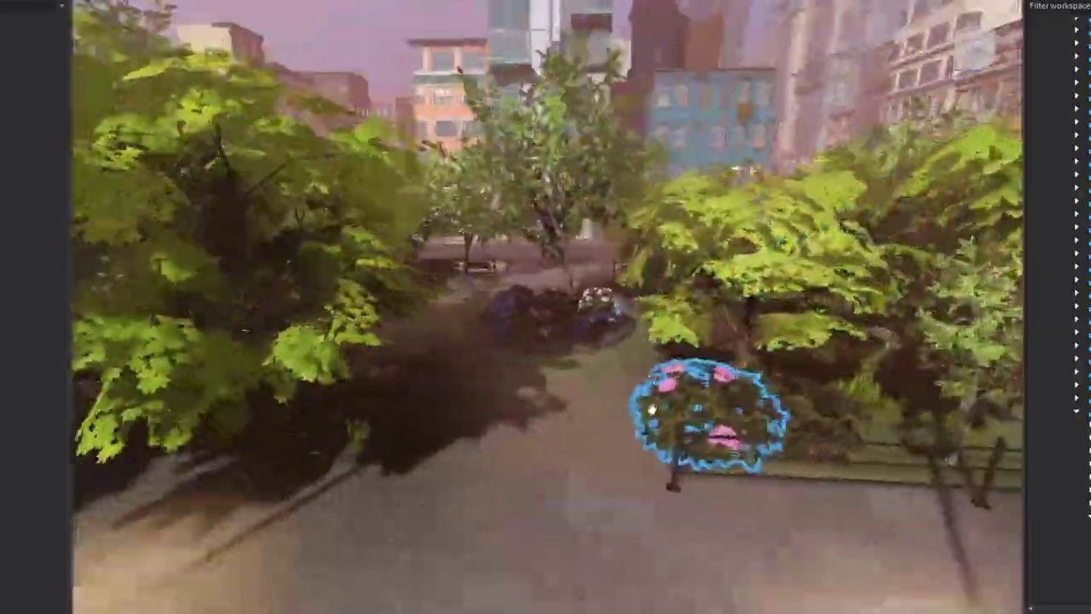
scroll(652, 410, "down", 15)
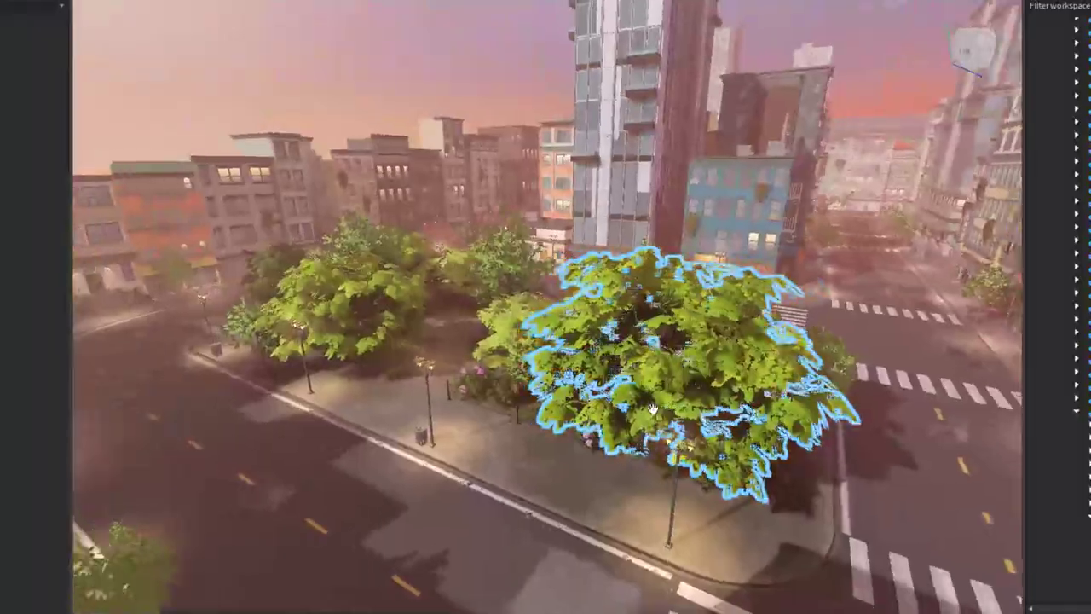
scroll(652, 410, "up", 10)
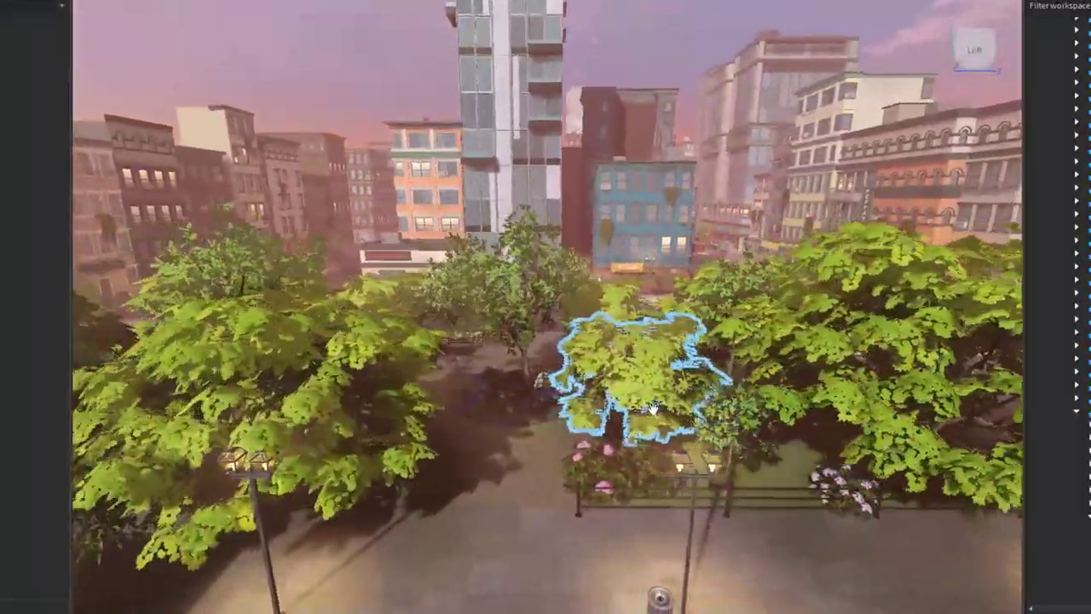
scroll(652, 410, "down", 10)
scroll(652, 410, "up", 10)
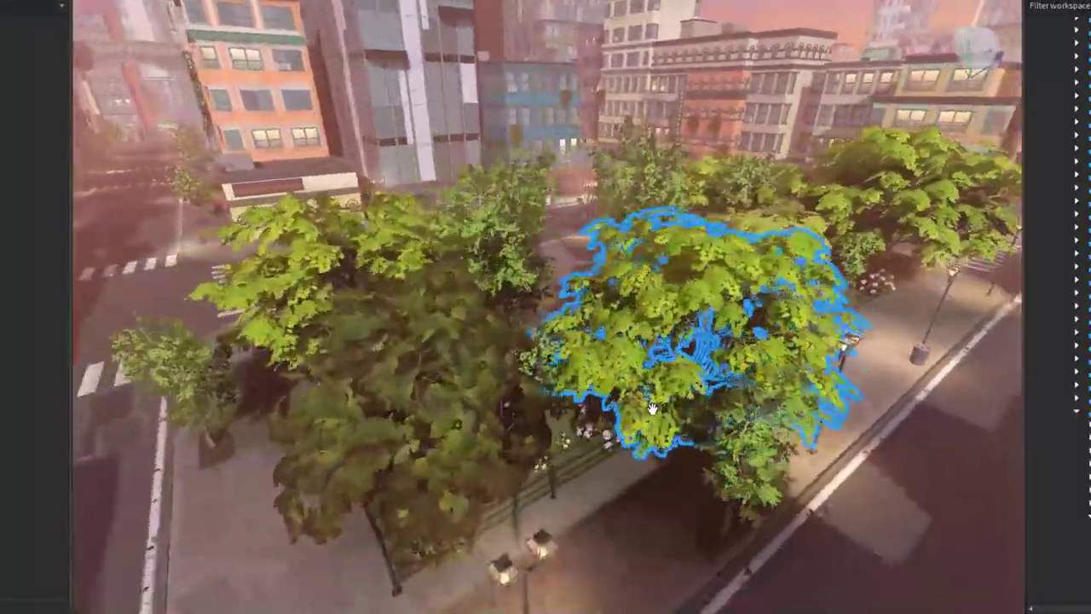
right_click_drag(652, 409, 652, 409)
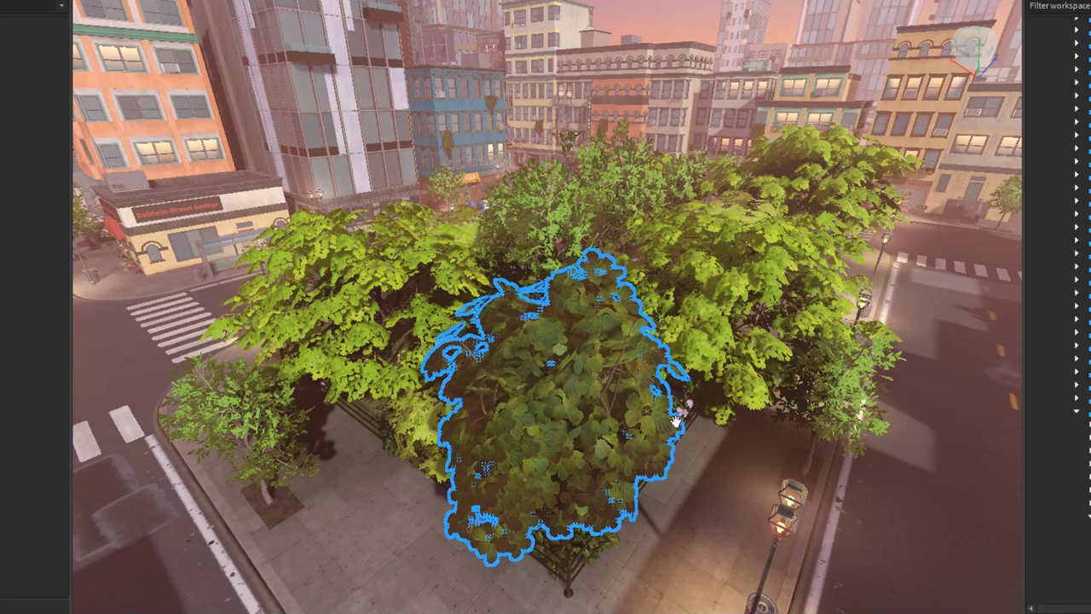
View the park, the street with the parked red car and the building rows beside it from above
right_click_drag(821, 194, 691, 295)
scroll(710, 231, "up", 4)
key("w")
key("w")
key("s")
key("w")
key("w")
key("d")
key("a")
key("s")
key("s")
key("s")
key("s")
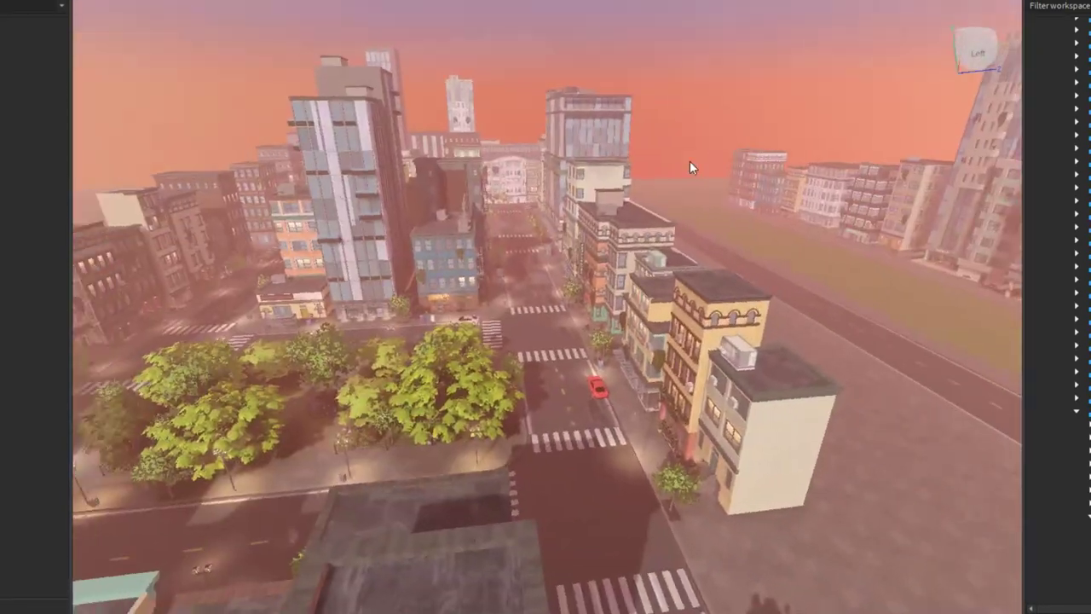
Follow the street past the blue corner building and examine the city's far edge with its towers, connecting bridge and curved outer road
key("w")
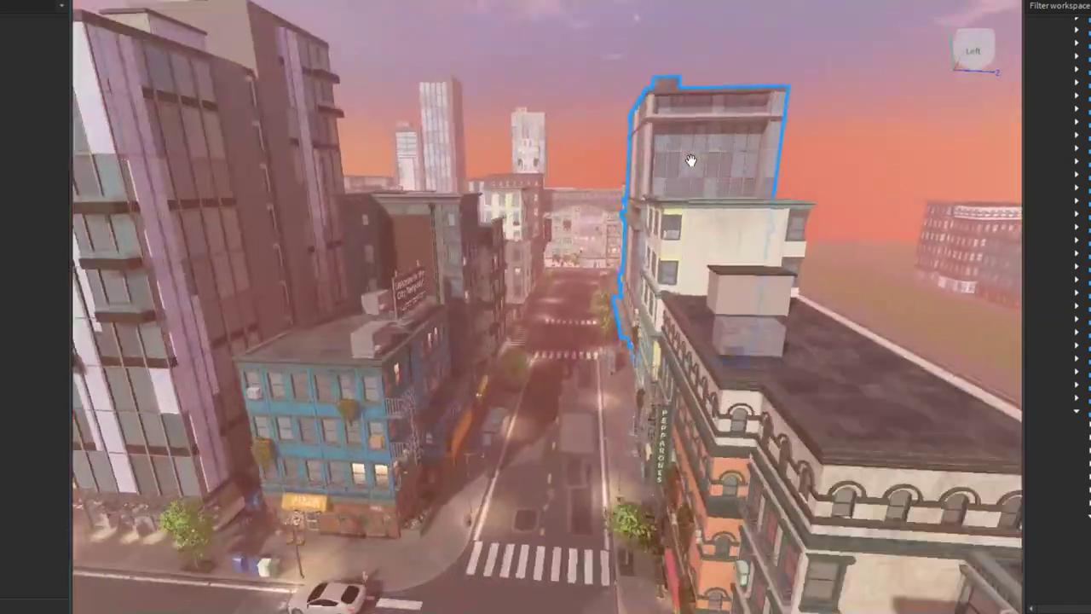
key("w")
right_click_drag(691, 161, 690, 160)
key("w")
key("w")
key("s")
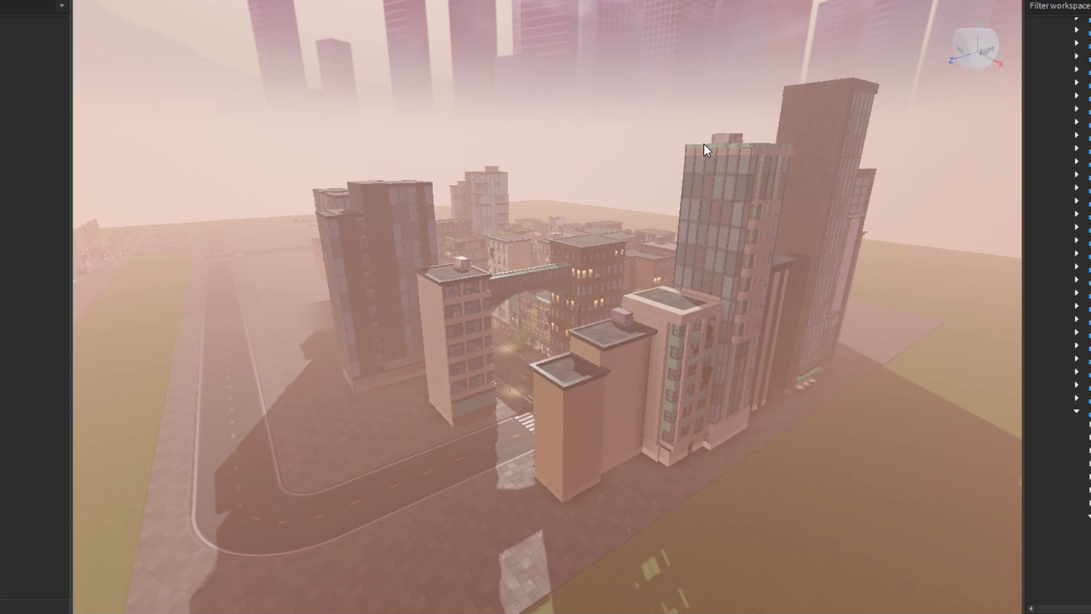
right_click_drag(704, 144, 703, 157)
key("a")
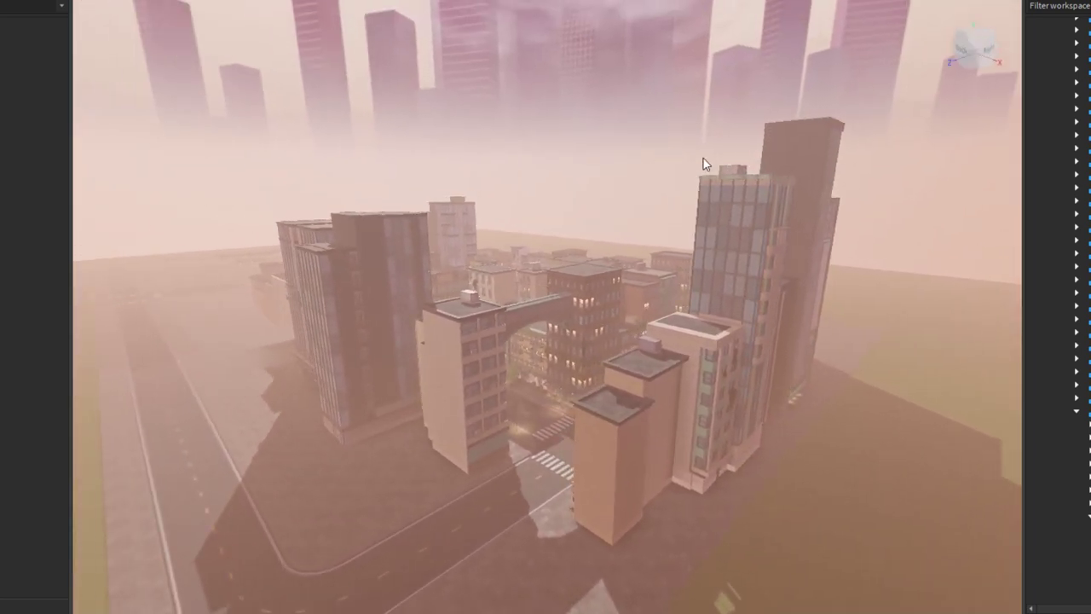
key("a")
mouse_move(710, 185)
right_mouse_down()
mouse_move(697, 192)
mouse_move(715, 182)
right_mouse_up()
Read both sides of the rooftop City Template billboard on the blue building, including its note about the Modular Building Kit
key("d")
key("a")
key("w")
key("e")
right_click_drag(555, 438, 557, 437)
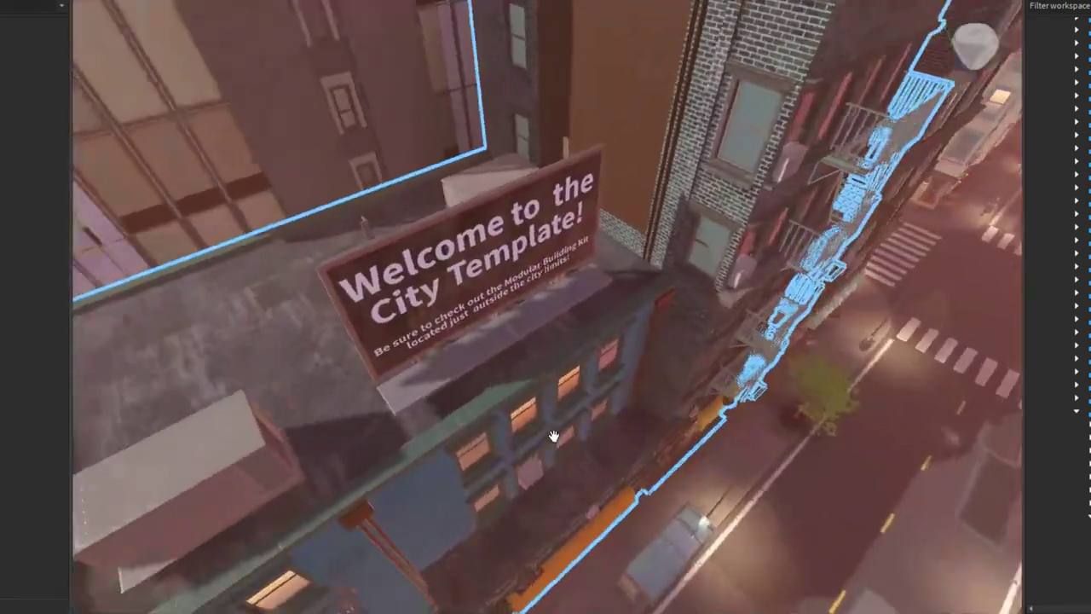
key("w")
key("s")
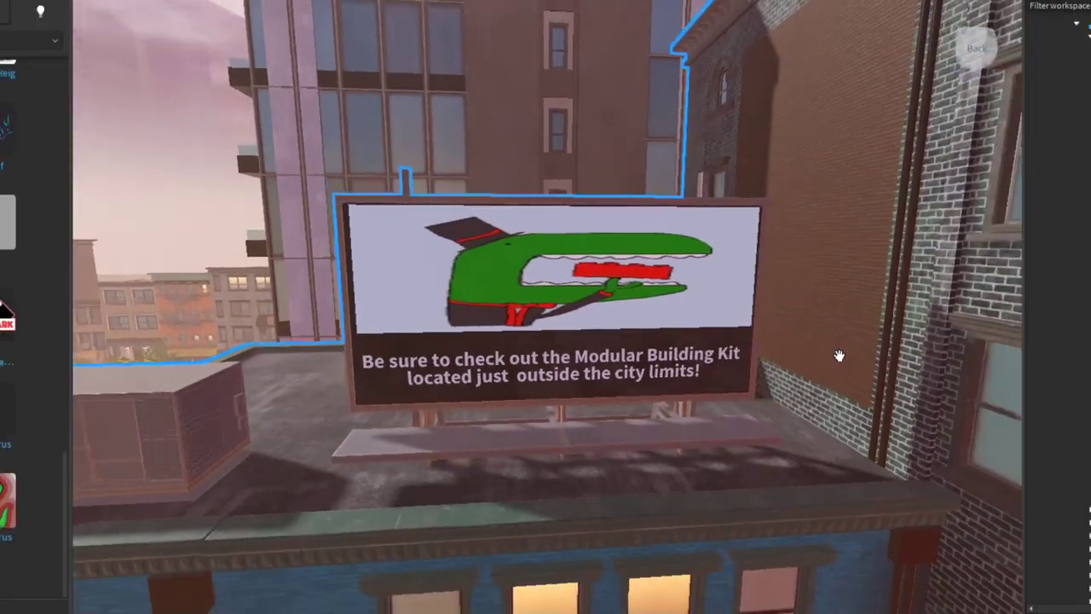
scroll(835, 358, "up", 5)
scroll(839, 354, "down", 2)
scroll(839, 358, "down", 2)
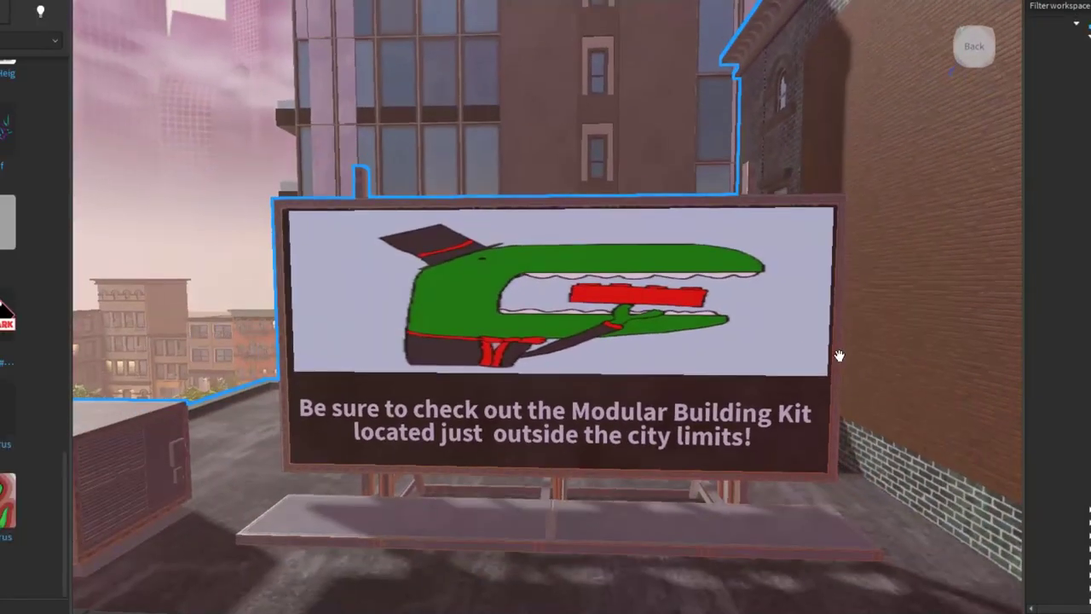
scroll(839, 355, "up", 4)
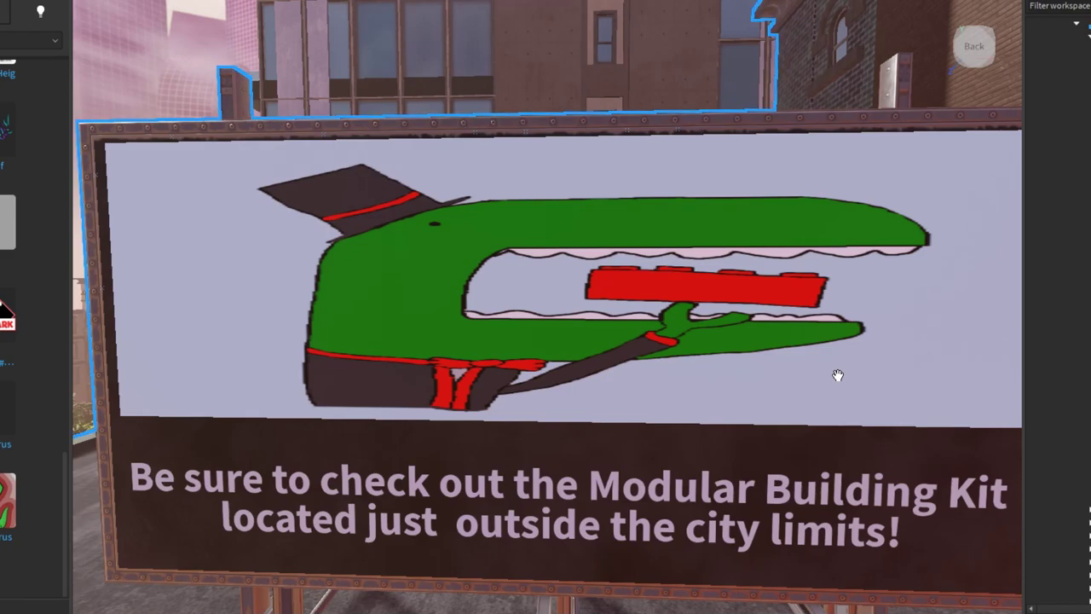
View the whole city from high above the outer road, including the park and the backs of the building rows
right_click_drag(838, 375, 848, 397)
key("s")
key("s")
key("s")
key("s")
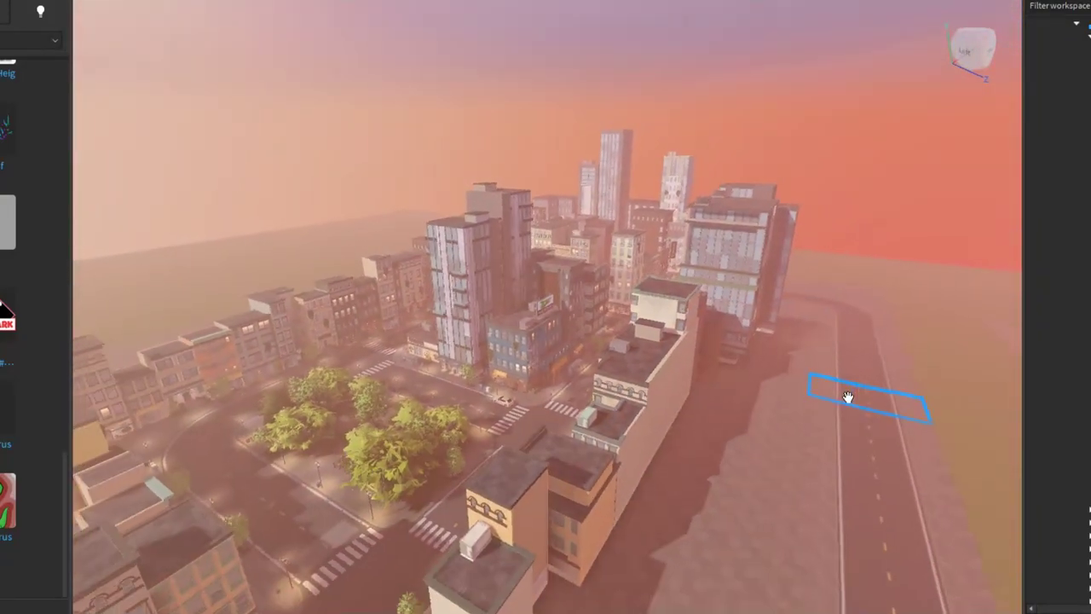